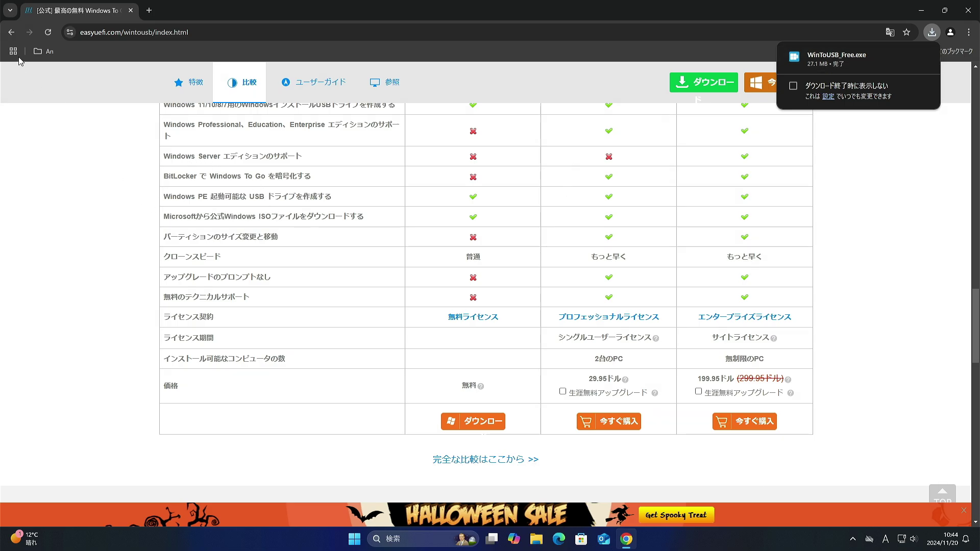
# Step: Return to the Hasleo home page and open the product details page for WinToHDD
pyautogui.click(11, 34)
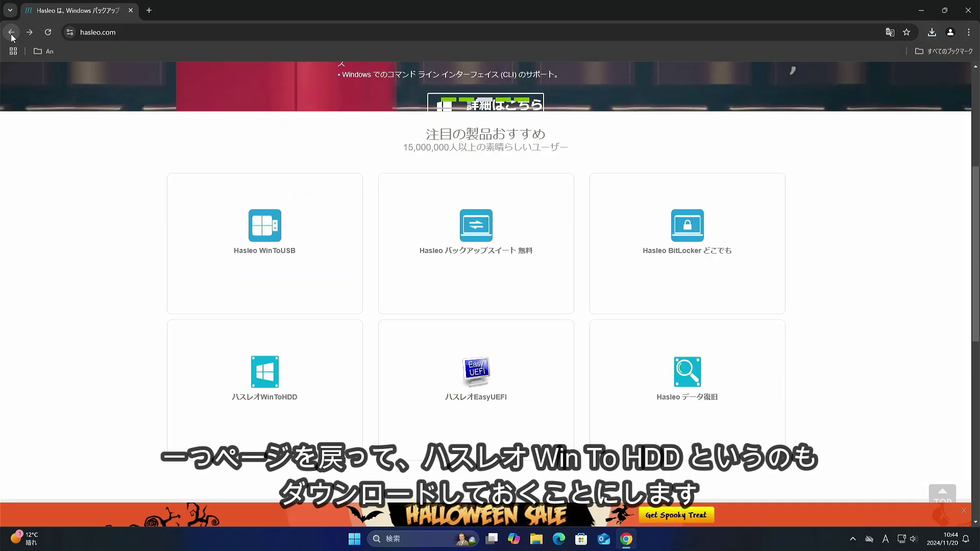
pyautogui.moveTo(244, 358)
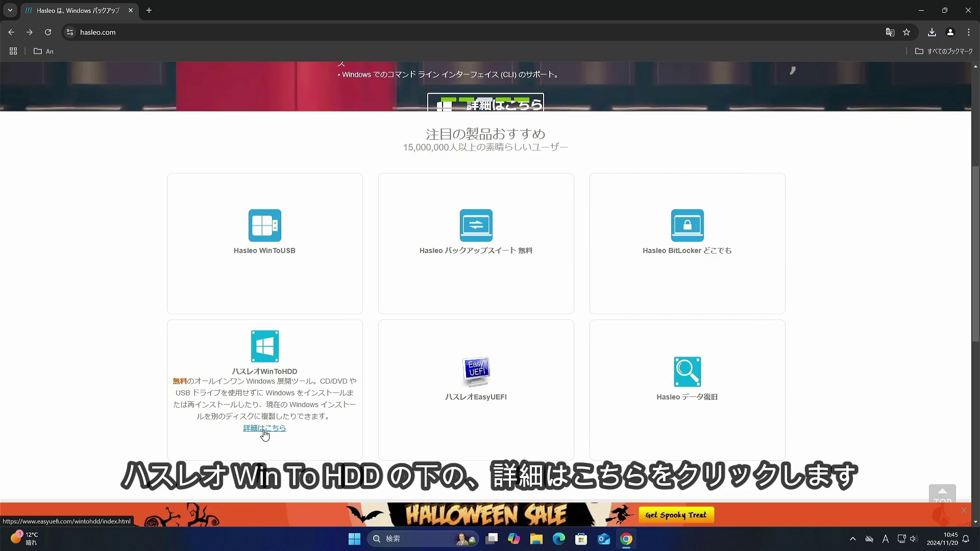
pyautogui.click(264, 431)
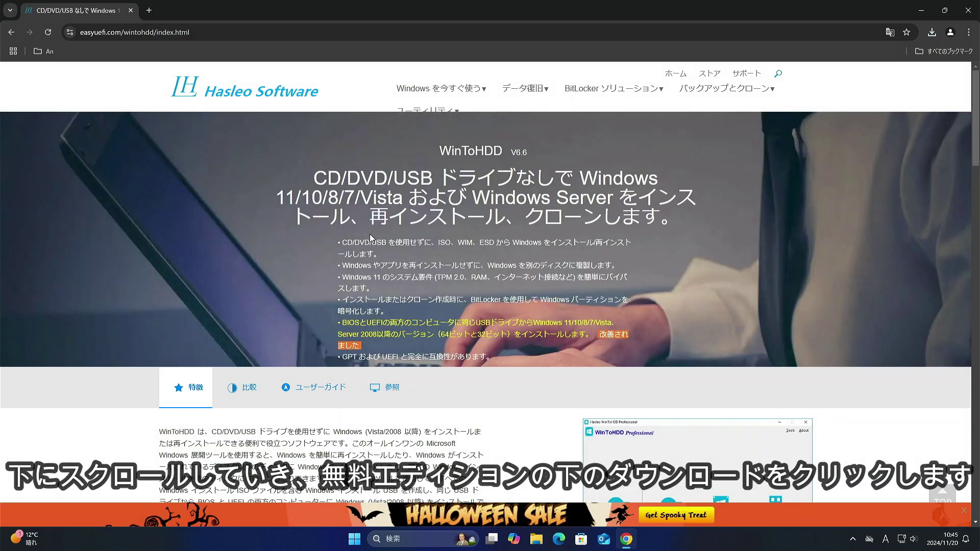
# Step: Download the free edition of WinToHDD from the edition comparison table and close the browser
pyautogui.scroll(-8, 377, 237)
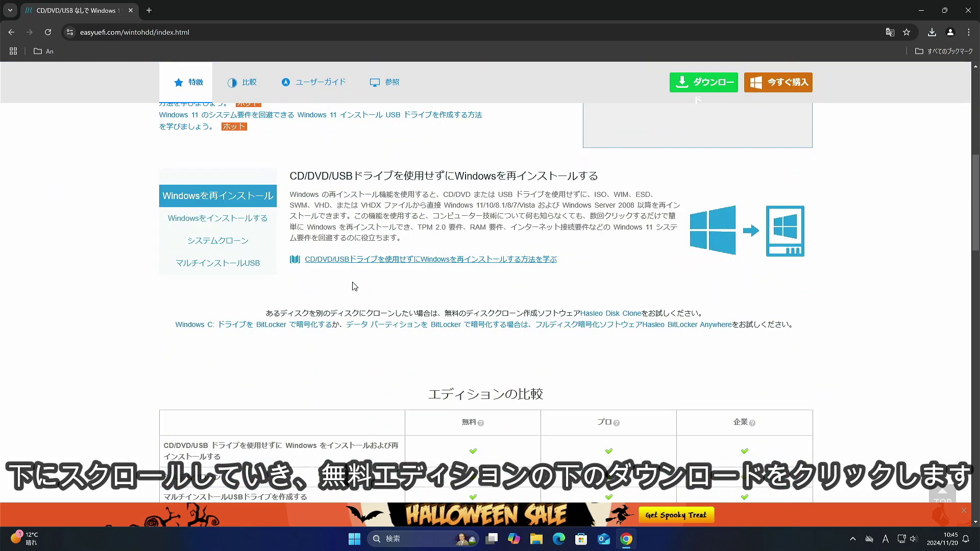
pyautogui.scroll(-6, 354, 285)
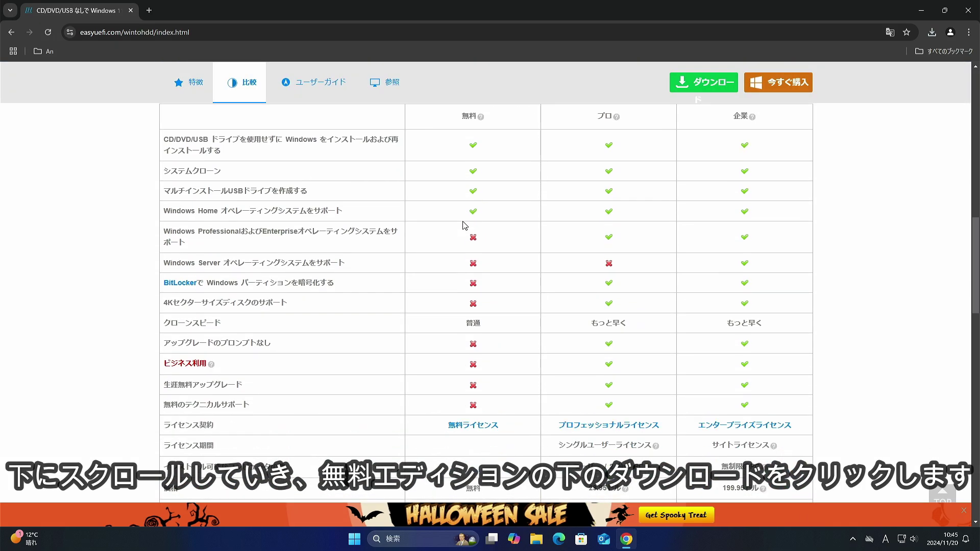
pyautogui.scroll(-4, 465, 225)
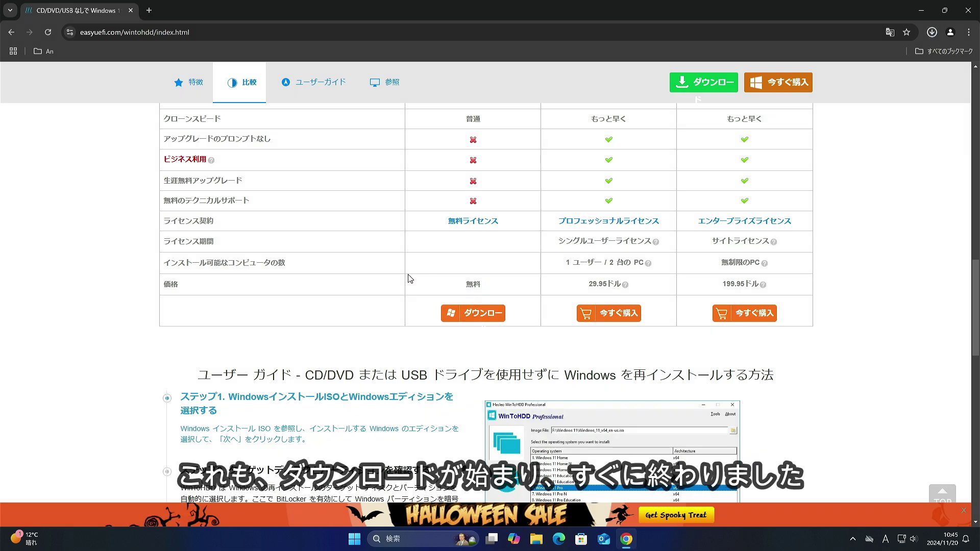
pyautogui.moveTo(945, 10)
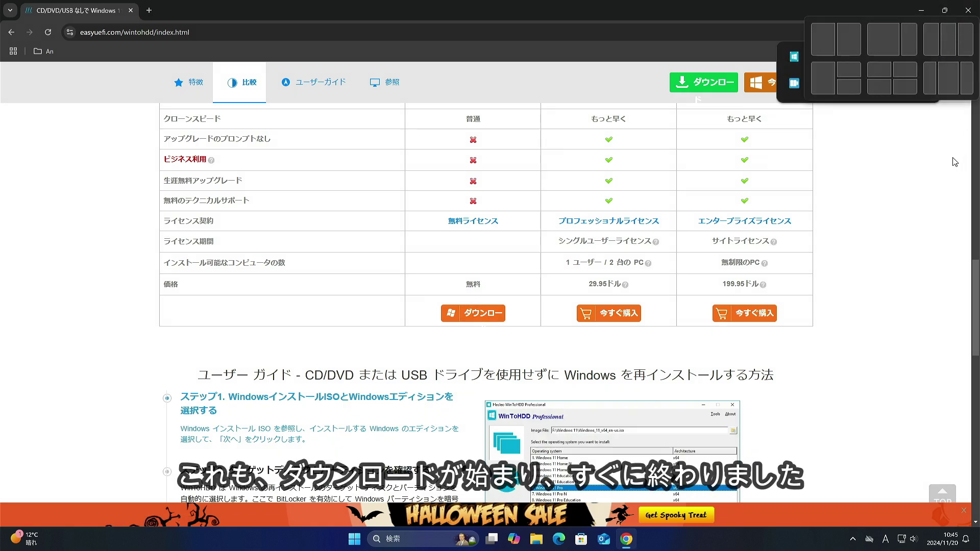
pyautogui.scroll(-6, 630, 294)
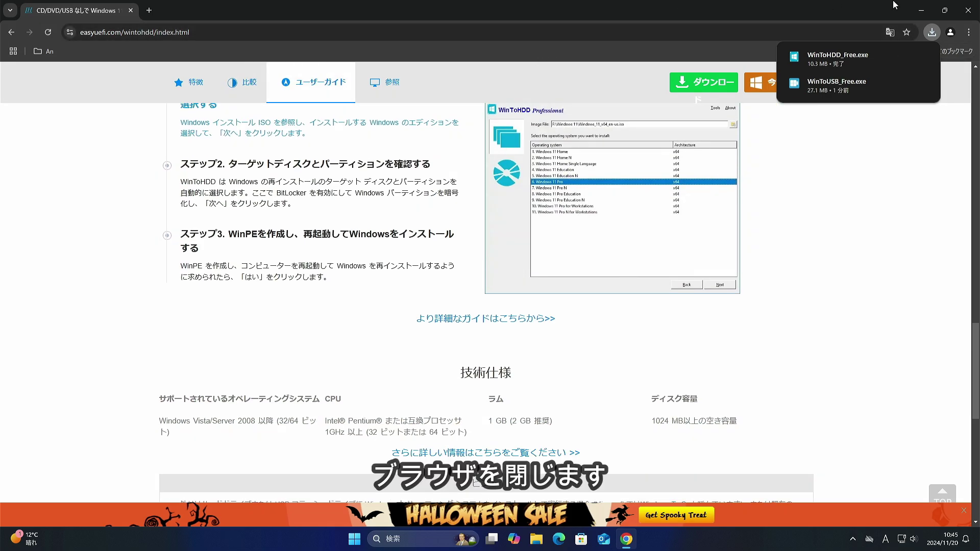
pyautogui.click(974, 14)
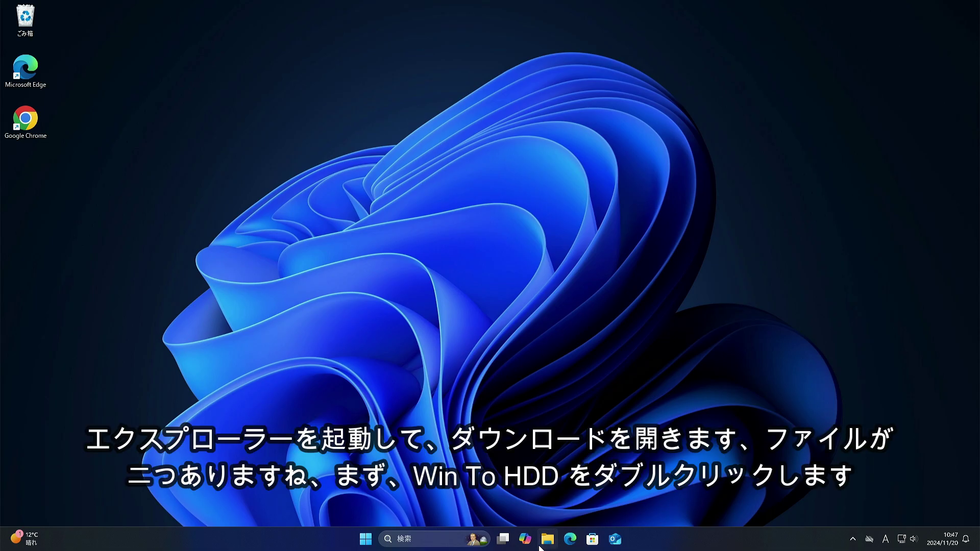
# Step: Switch to File Explorer and run WinToHDD_Free from the Downloads folder, allowing it through SmartScreen and User Account Control
pyautogui.click(547, 540)
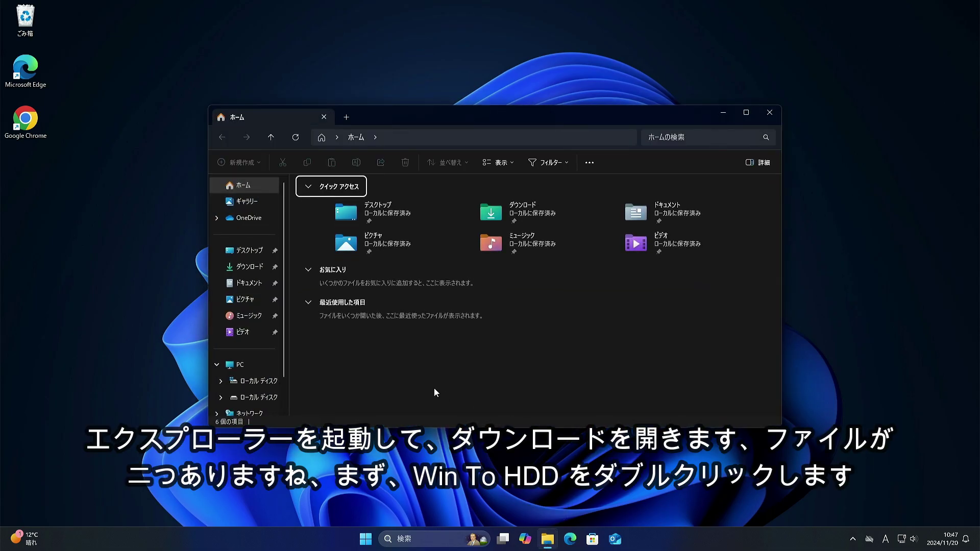
pyautogui.click(249, 266)
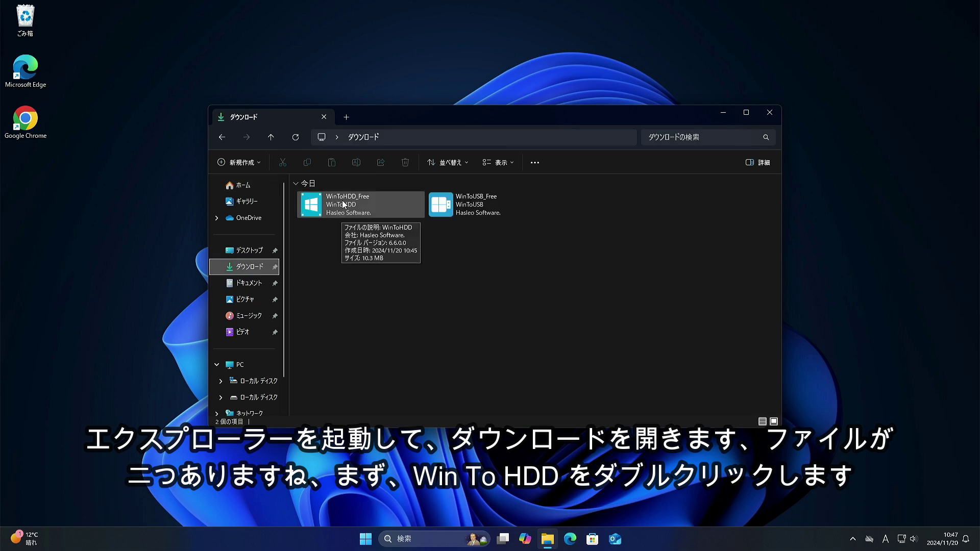
pyautogui.doubleClick(343, 203)
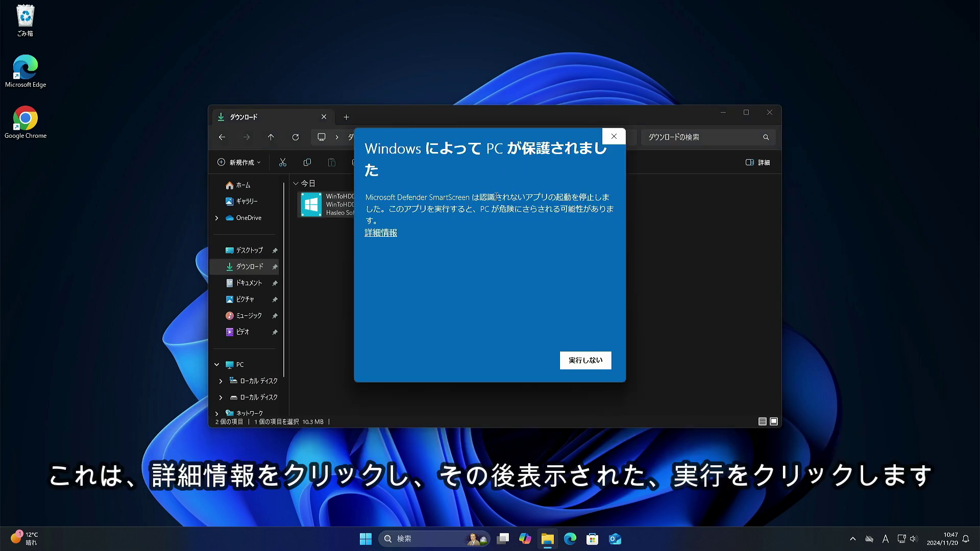
pyautogui.click(391, 235)
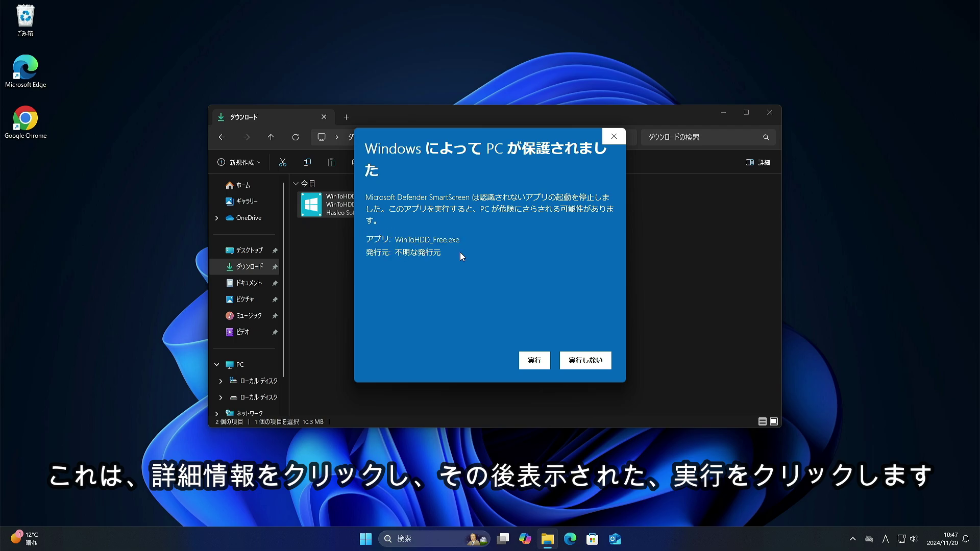
pyautogui.click(533, 360)
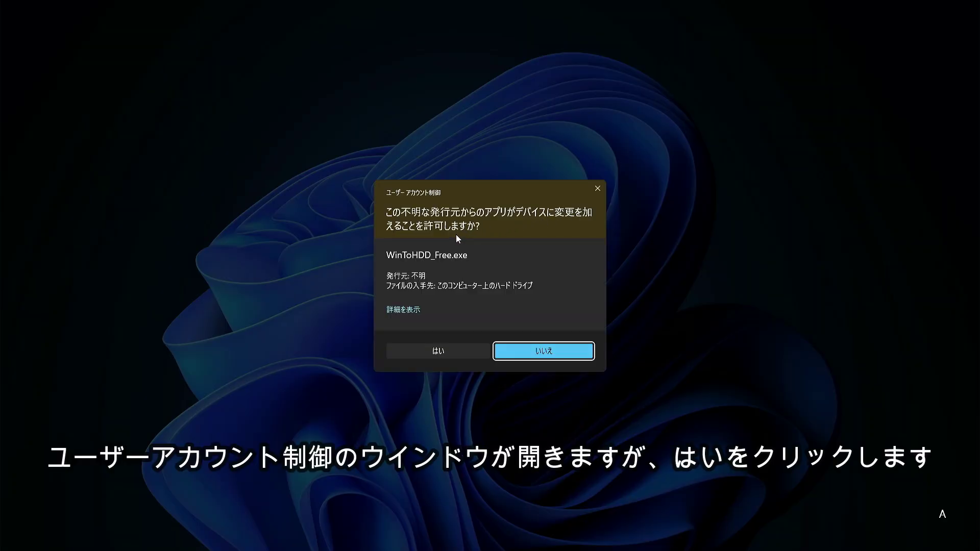
pyautogui.click(442, 351)
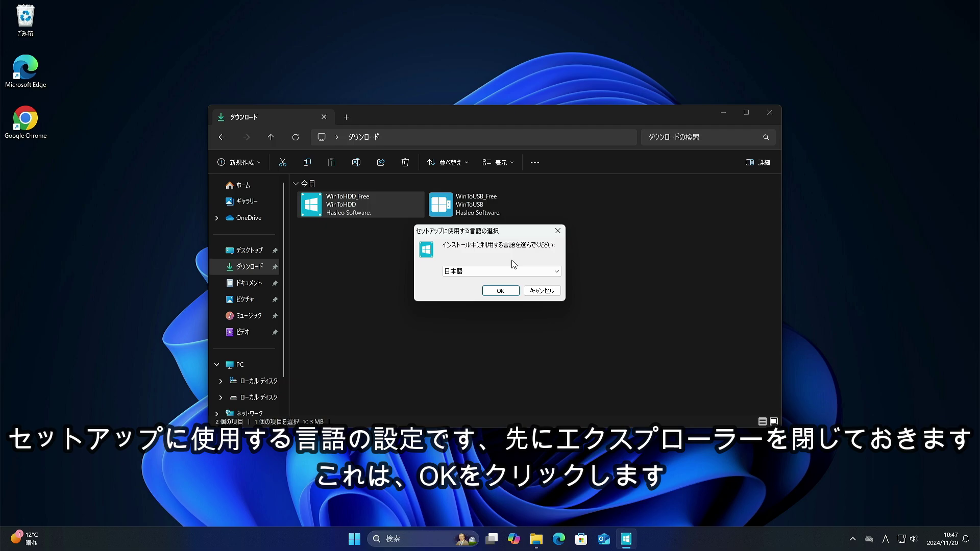
# Step: Close the File Explorer window and accept Japanese as the WinToHDD setup language
pyautogui.click(499, 295)
pyautogui.click(769, 113)
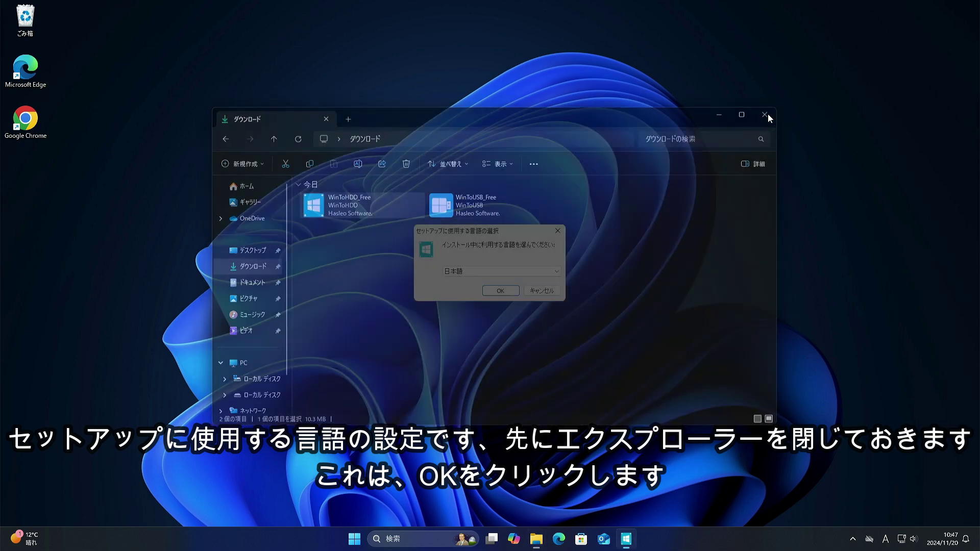
pyautogui.click(507, 292)
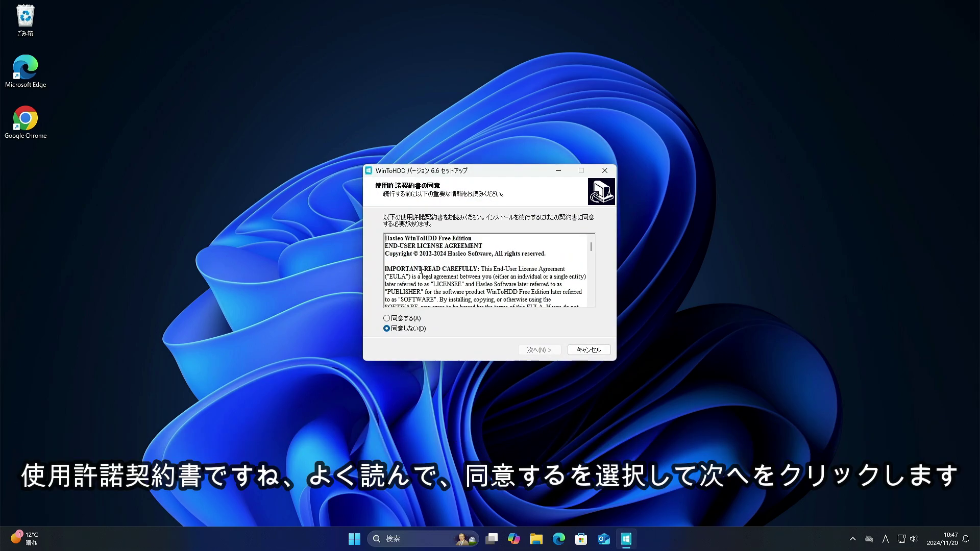
# Step: Accept the license agreement and install WinToHDD with the default folder, program group and desktop icon, then finish the wizard
pyautogui.click(390, 319)
pyautogui.click(541, 350)
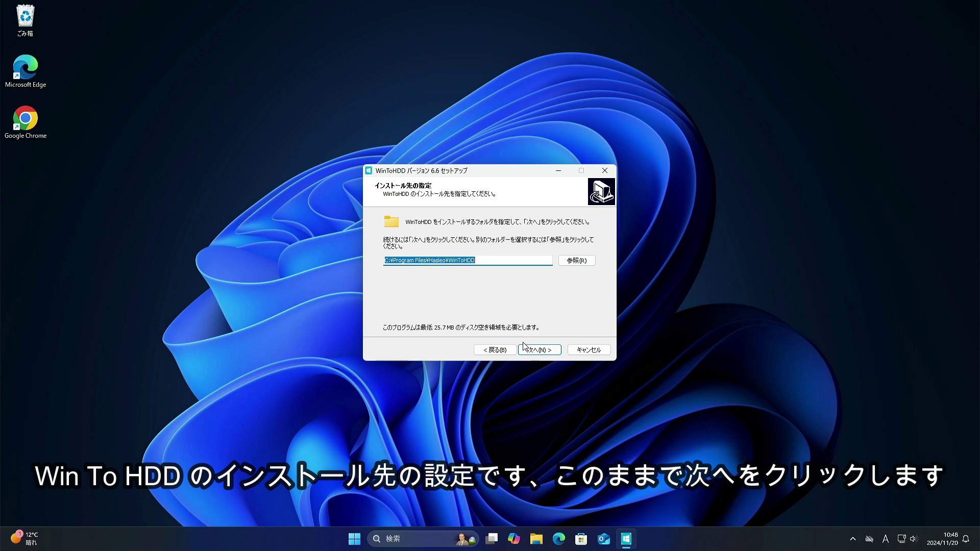
pyautogui.click(540, 350)
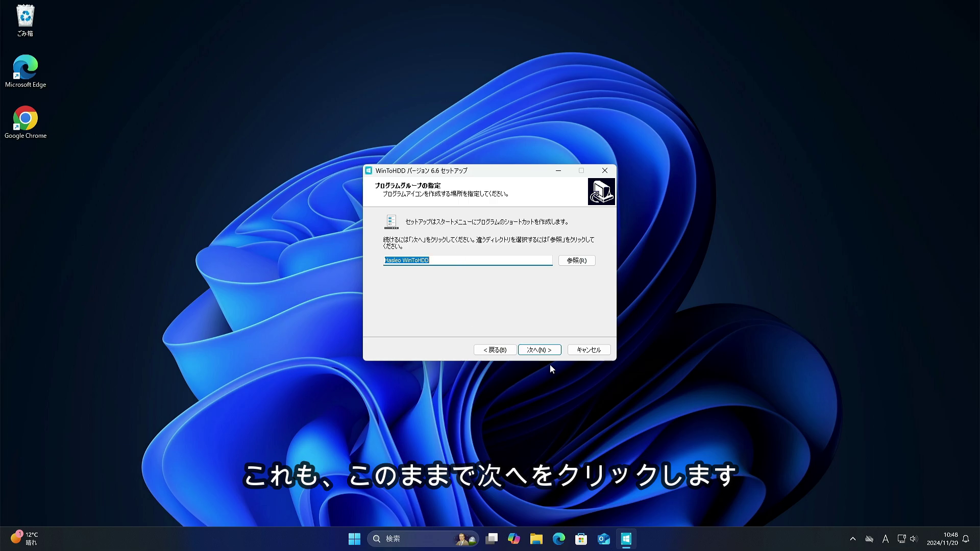
pyautogui.click(540, 350)
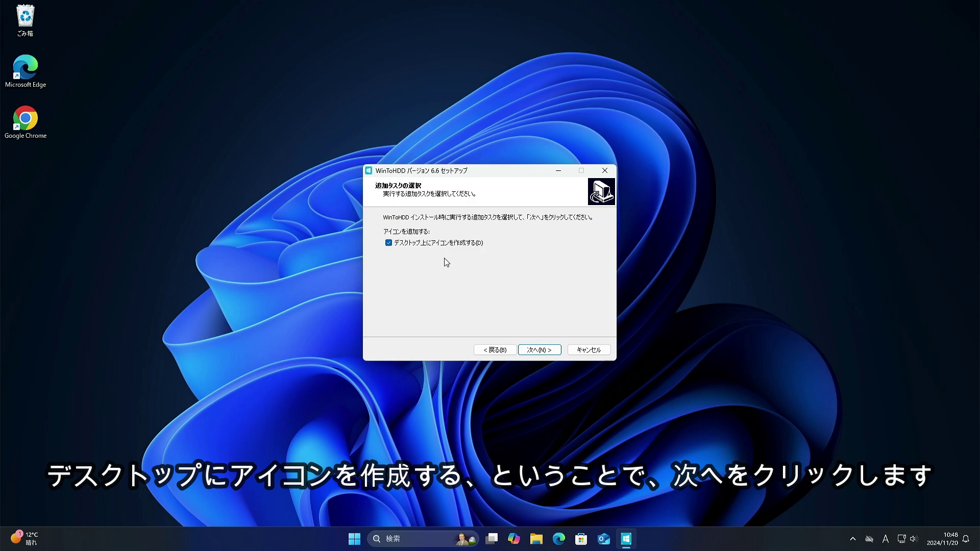
pyautogui.click(540, 349)
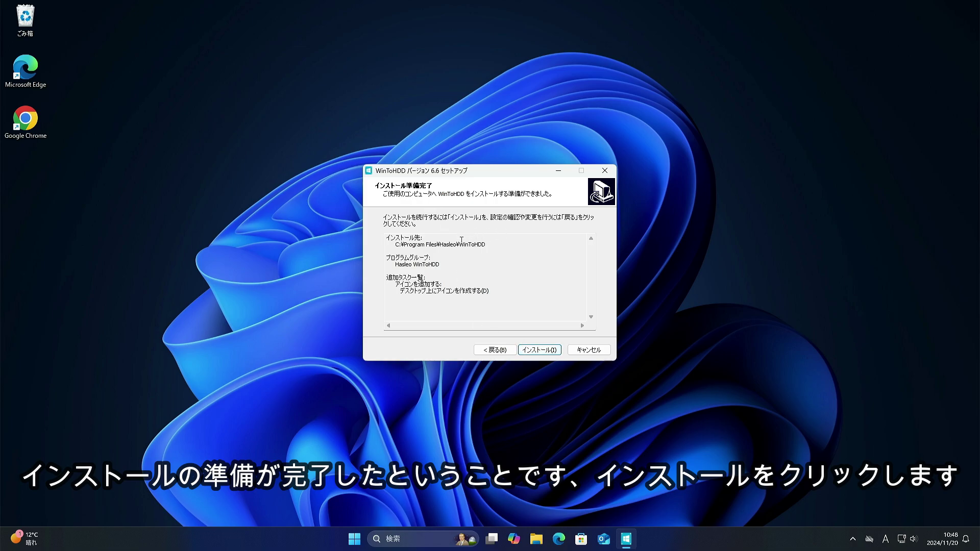
pyautogui.click(538, 353)
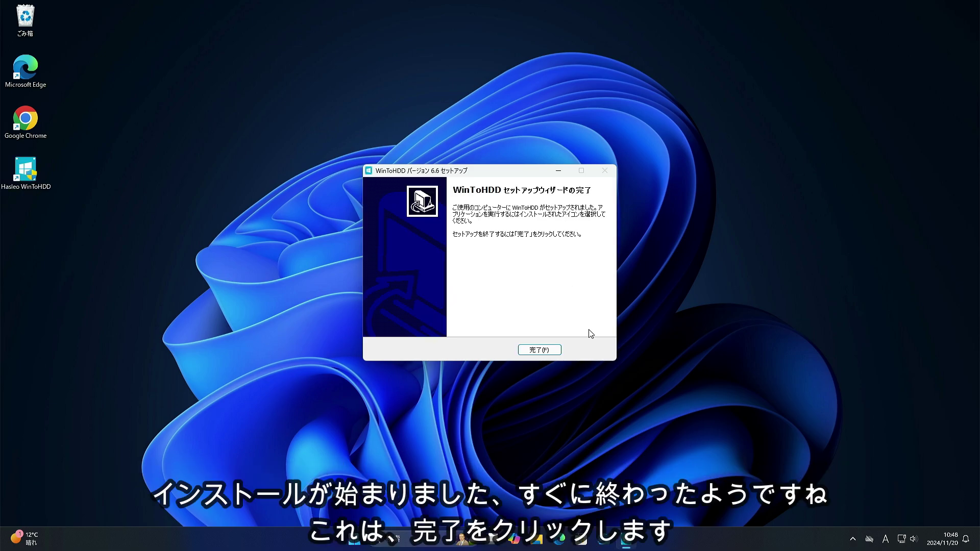
pyautogui.click(540, 350)
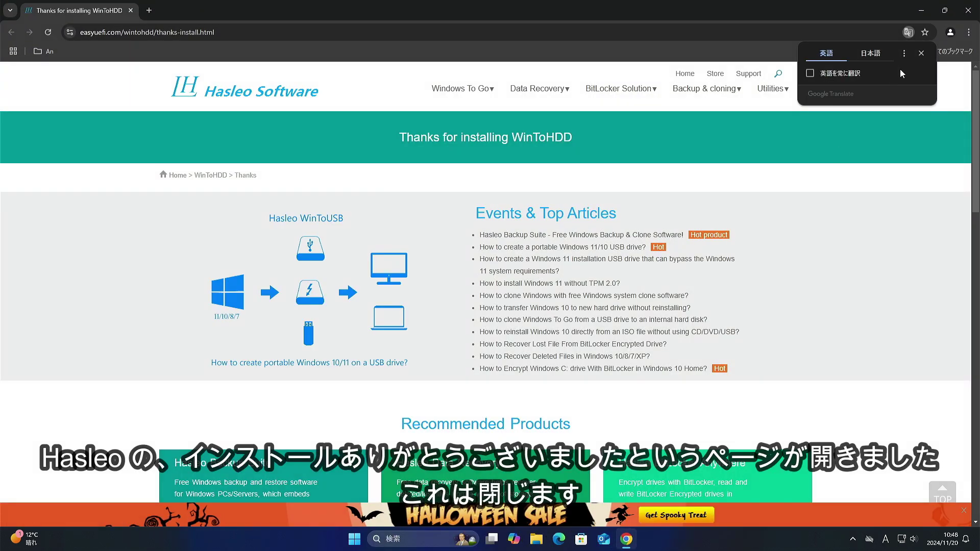
# Step: Translate the WinToHDD thank-you page into Japanese, look over its edition comparison, and close the browser
pyautogui.click(878, 54)
pyautogui.scroll(-10, 792, 287)
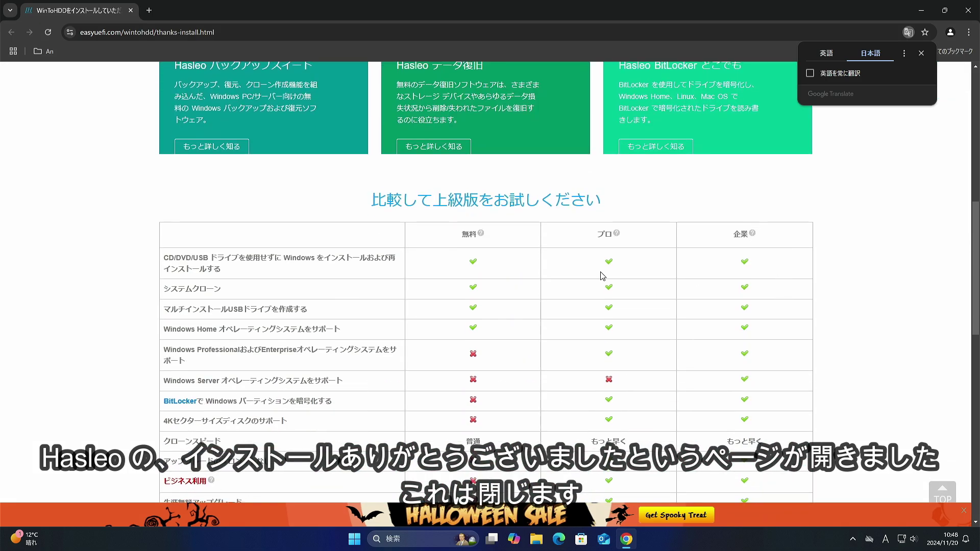
pyautogui.scroll(1, 592, 278)
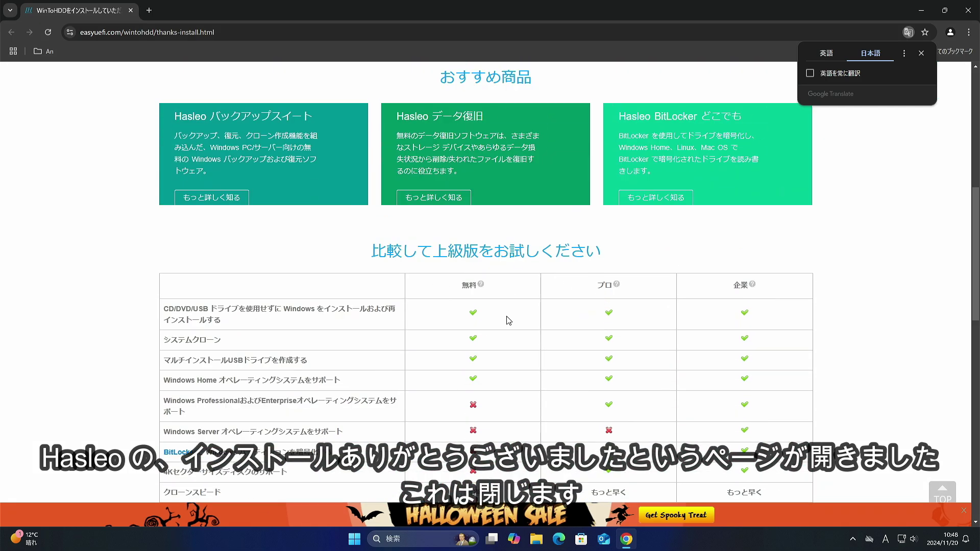
pyautogui.scroll(-5, 490, 296)
pyautogui.scroll(4, 498, 383)
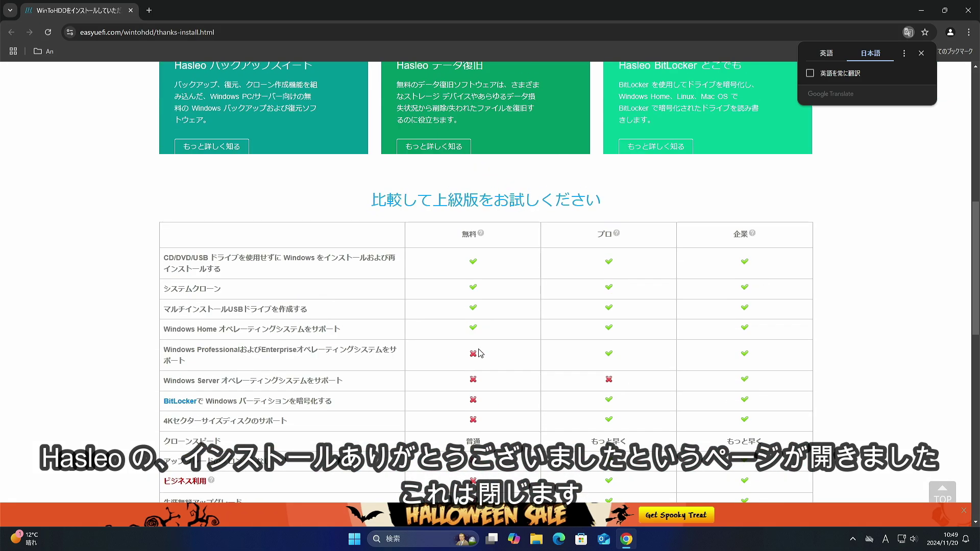
pyautogui.scroll(4, 463, 277)
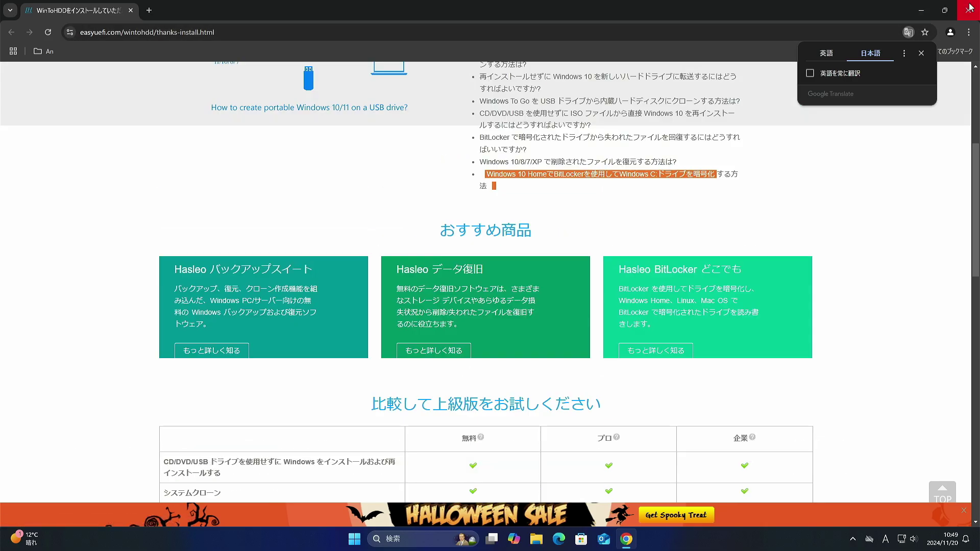
pyautogui.click(968, 11)
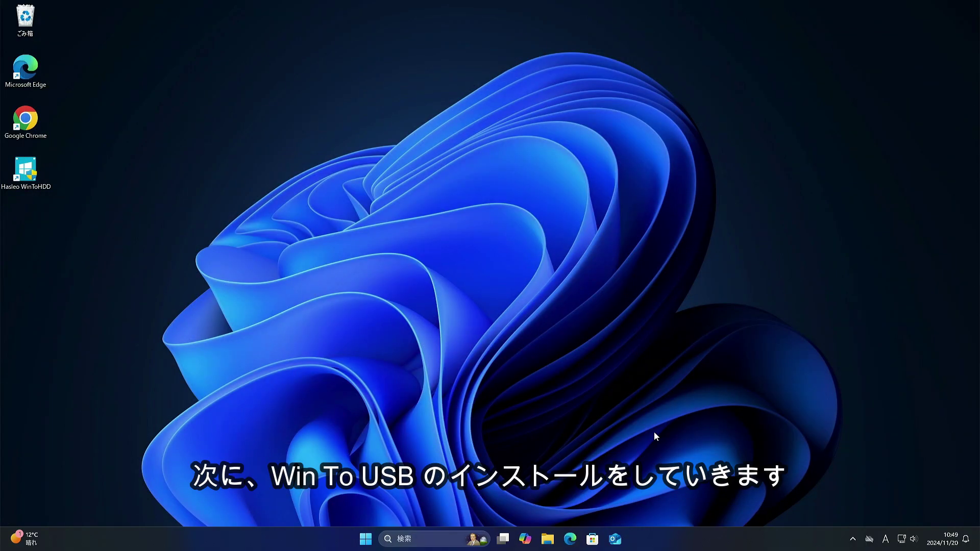
# Step: Switch to File Explorer and run WinToUSB_Free from the Downloads folder, allowing it to make changes to the device
pyautogui.click(547, 538)
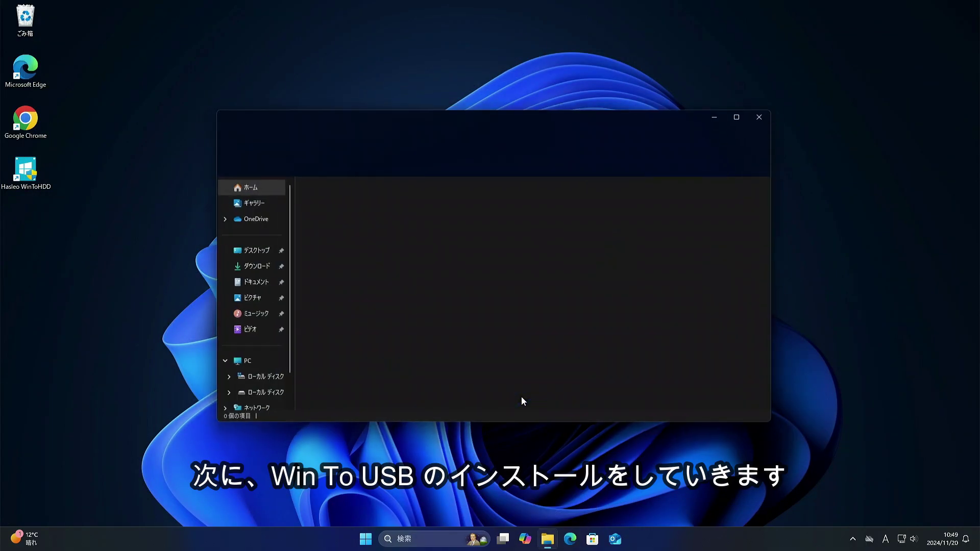
pyautogui.click(257, 269)
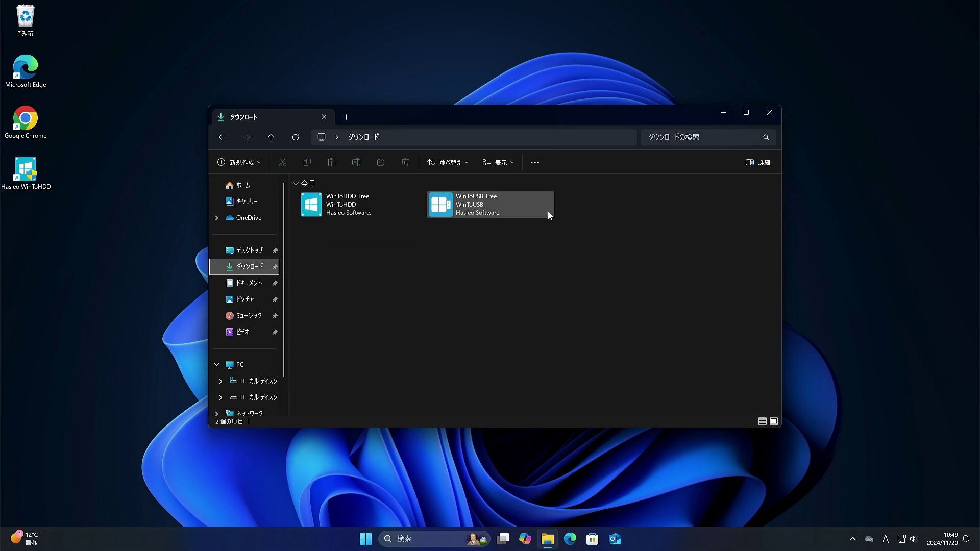
pyautogui.click(484, 205)
pyautogui.doubleClick(484, 205)
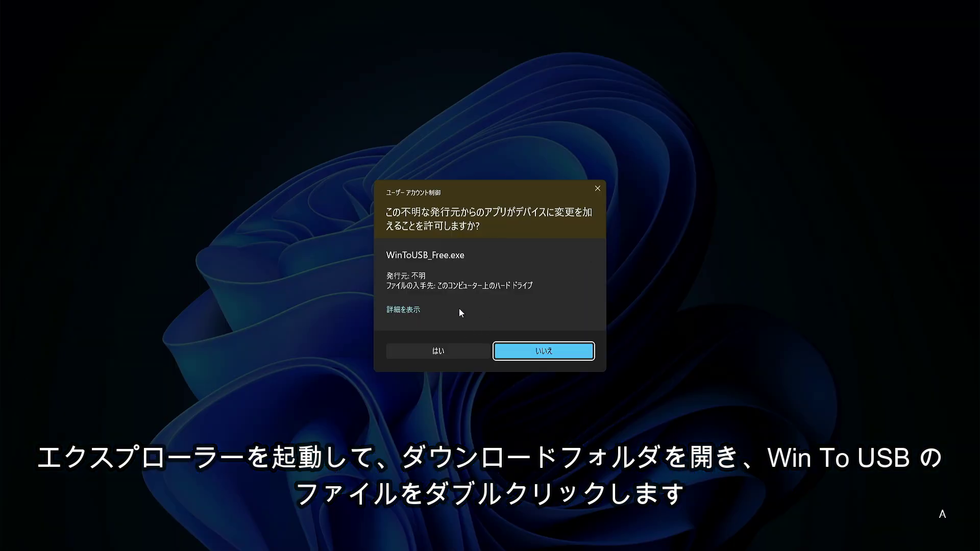
pyautogui.click(436, 351)
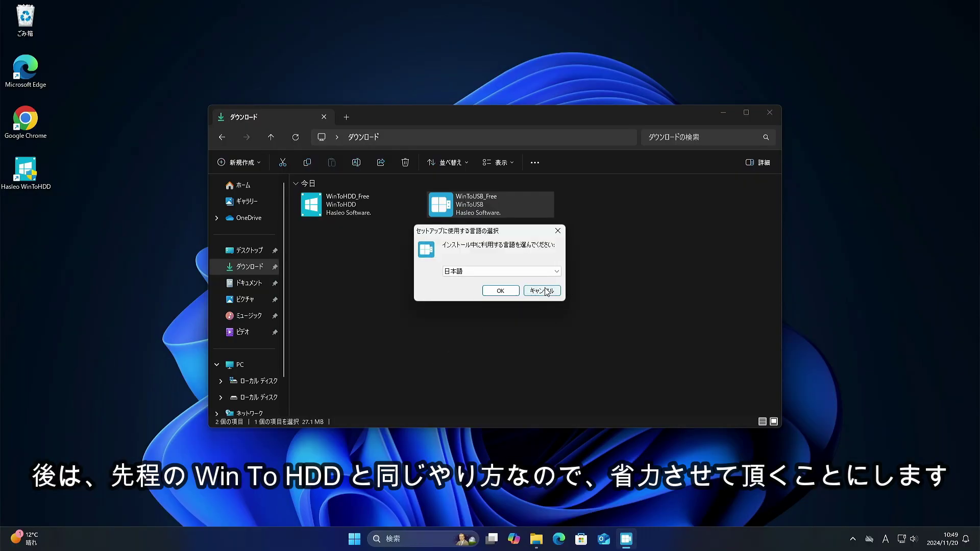
# Step: Close the File Explorer window and accept Japanese as the WinToUSB setup language
pyautogui.click(776, 112)
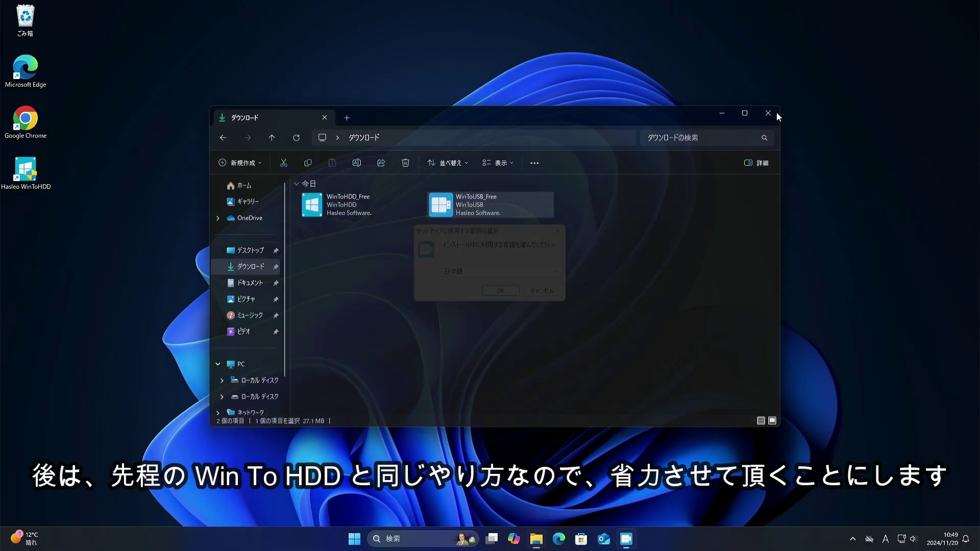
pyautogui.click(501, 292)
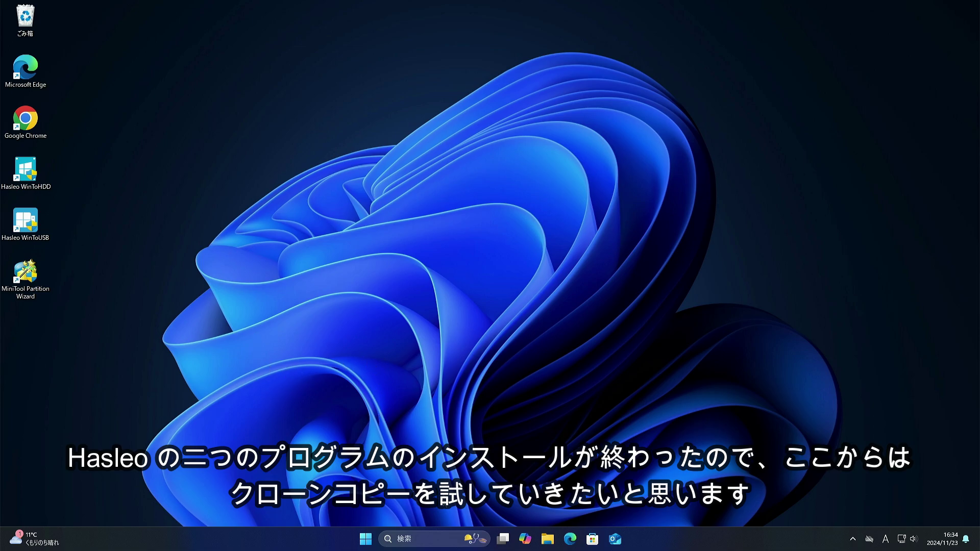
# Step: Open This PC in File Explorer to check the capacity and free space of drives C: and D:, and close the window
pyautogui.click(547, 542)
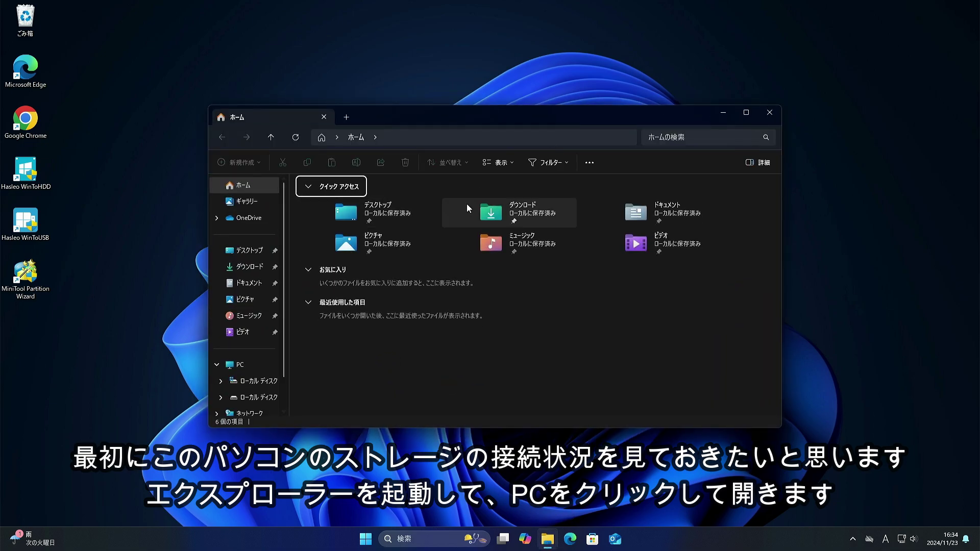
pyautogui.click(249, 368)
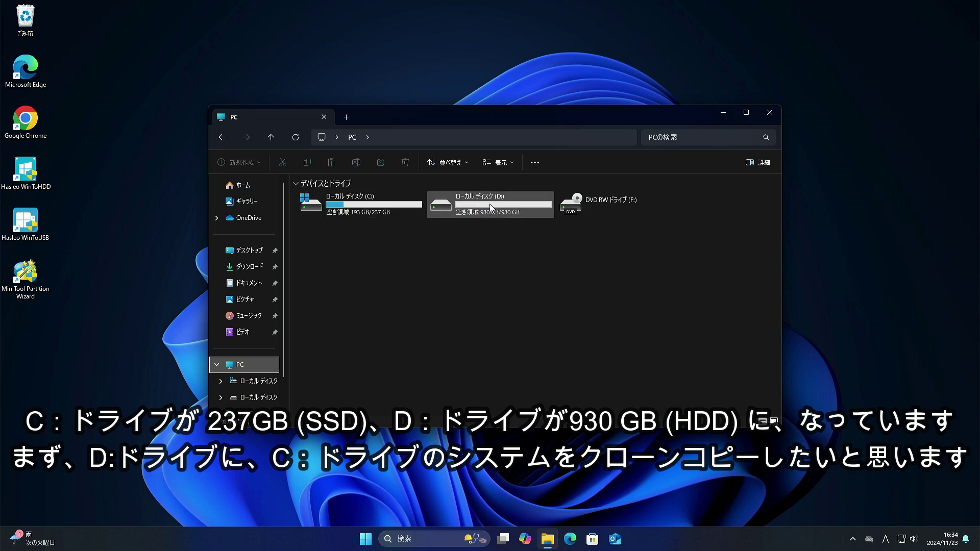
pyautogui.moveTo(491, 215)
pyautogui.click(769, 113)
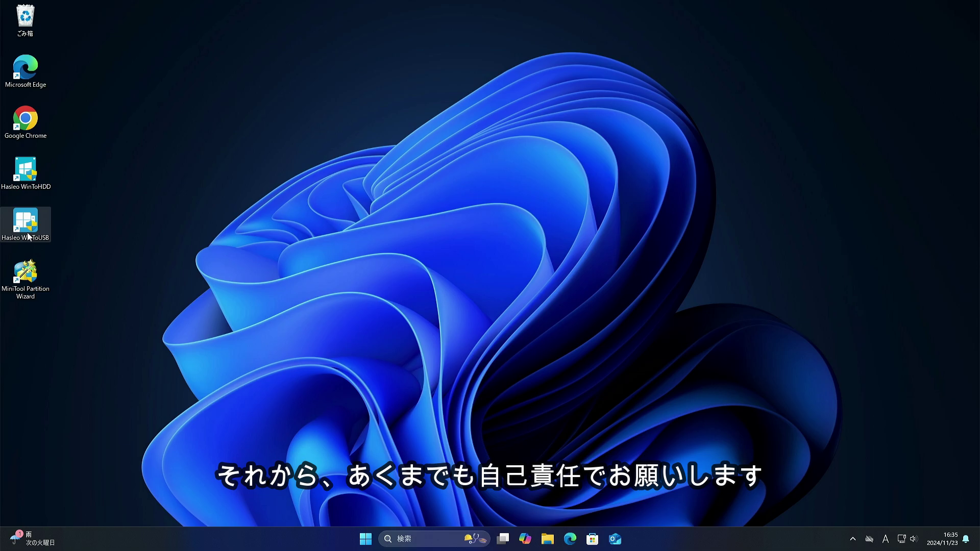
# Step: Launch Hasleo WinToHDD with permission to make changes, and choose system clone with the current Windows 11 Home system as the source
pyautogui.doubleClick(20, 173)
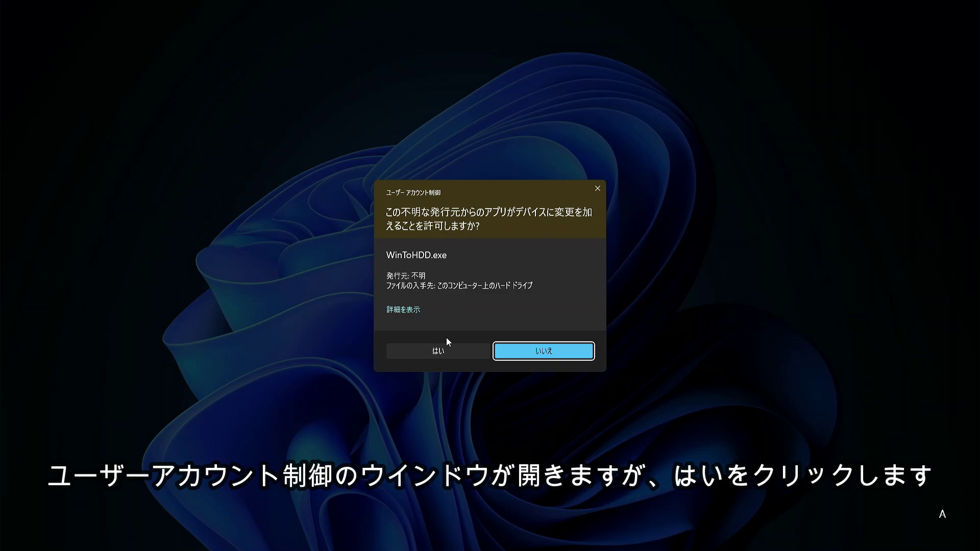
pyautogui.click(436, 350)
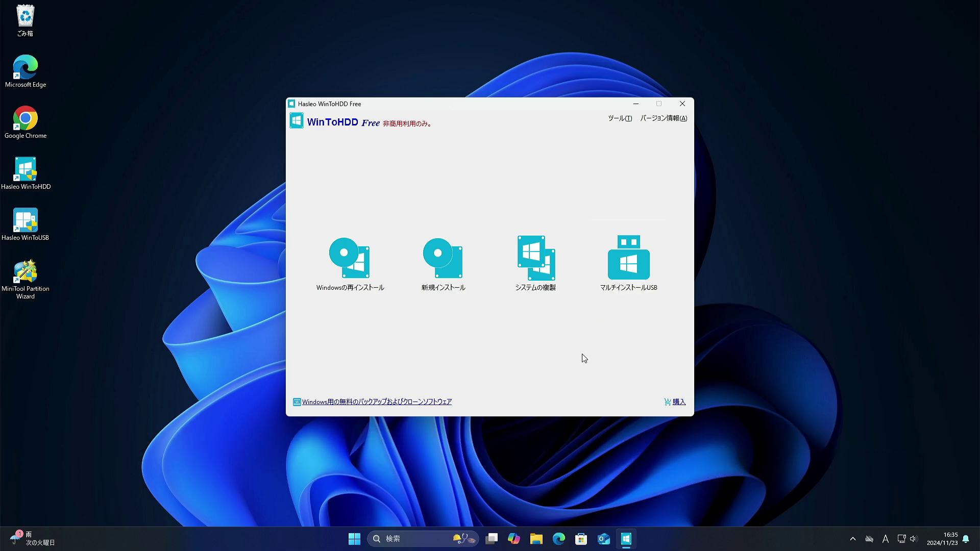
pyautogui.click(545, 265)
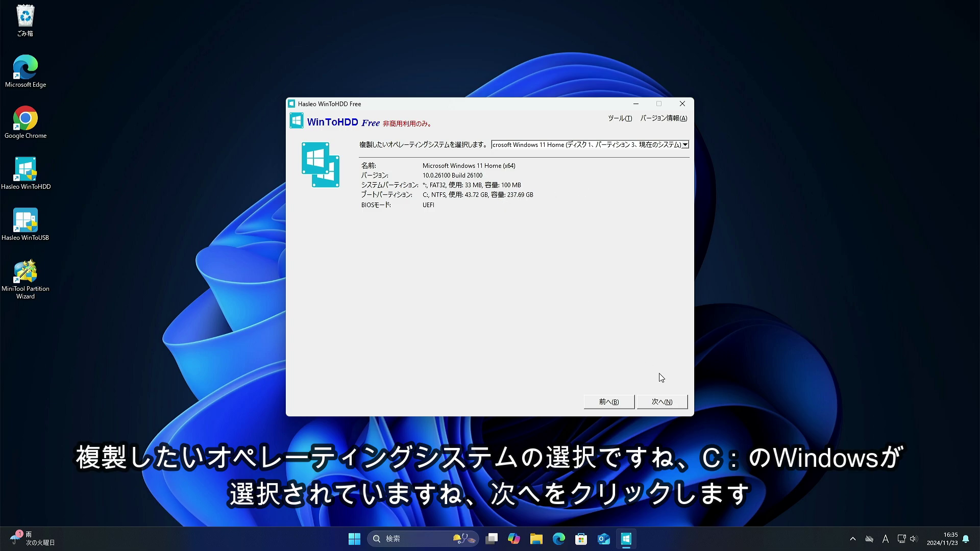
pyautogui.click(661, 403)
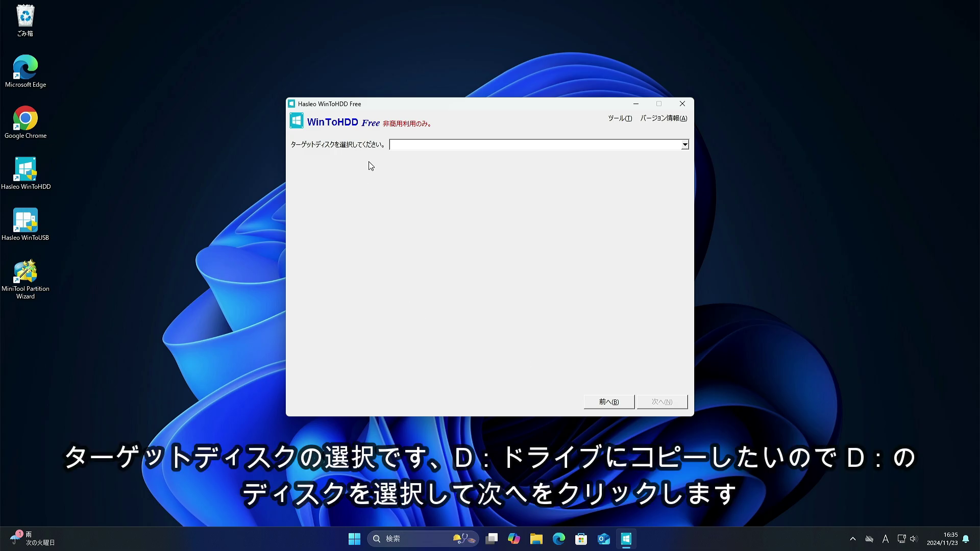
# Step: Clone to Disk 0: ST1000DM010-2EP102, formatted as GPT for UEFI in Legacy installation mode, with the computer set to restart on completion
pyautogui.click(685, 146)
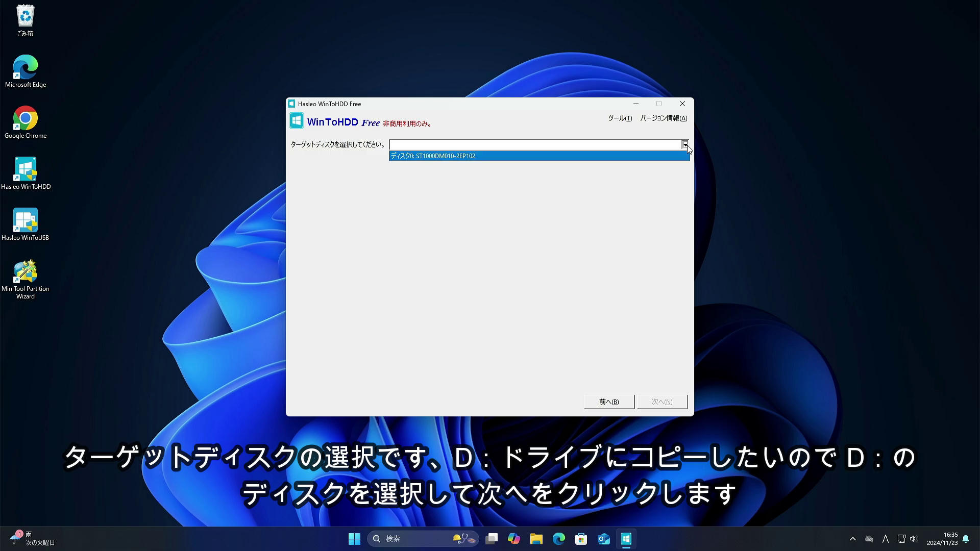
pyautogui.click(451, 156)
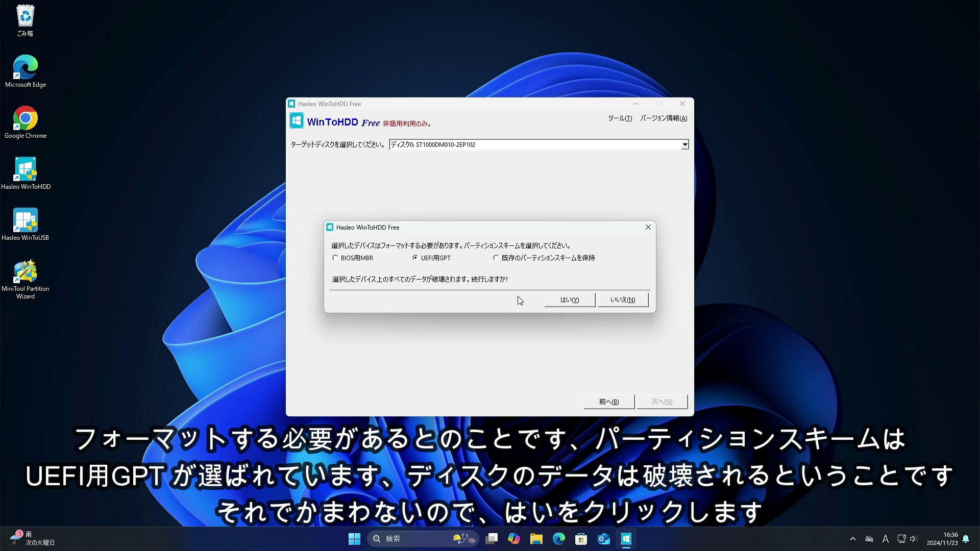
pyautogui.click(580, 302)
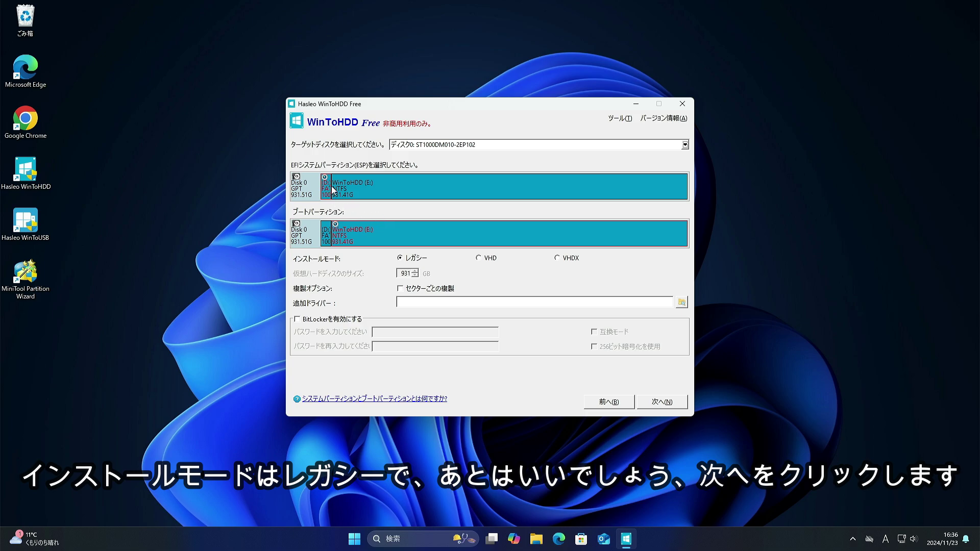
pyautogui.click(659, 403)
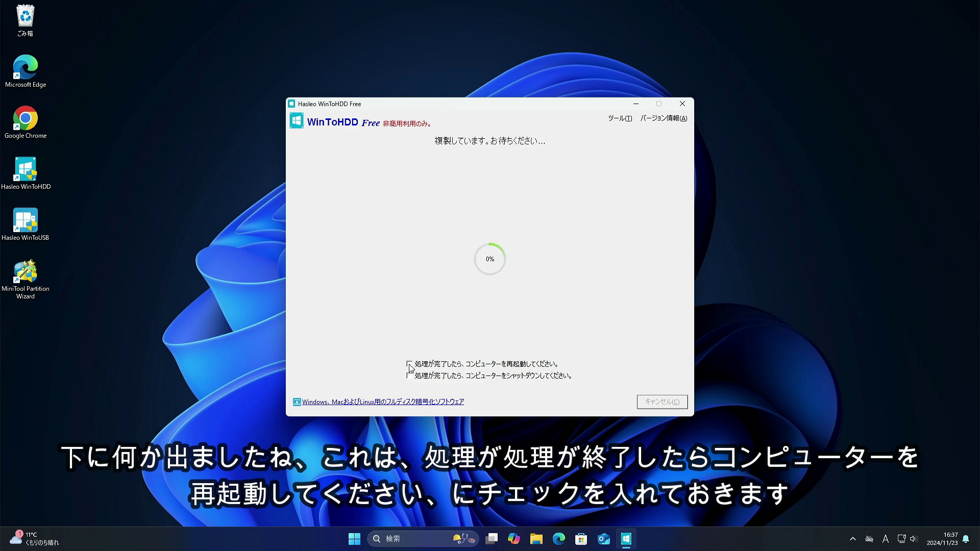
pyautogui.click(409, 364)
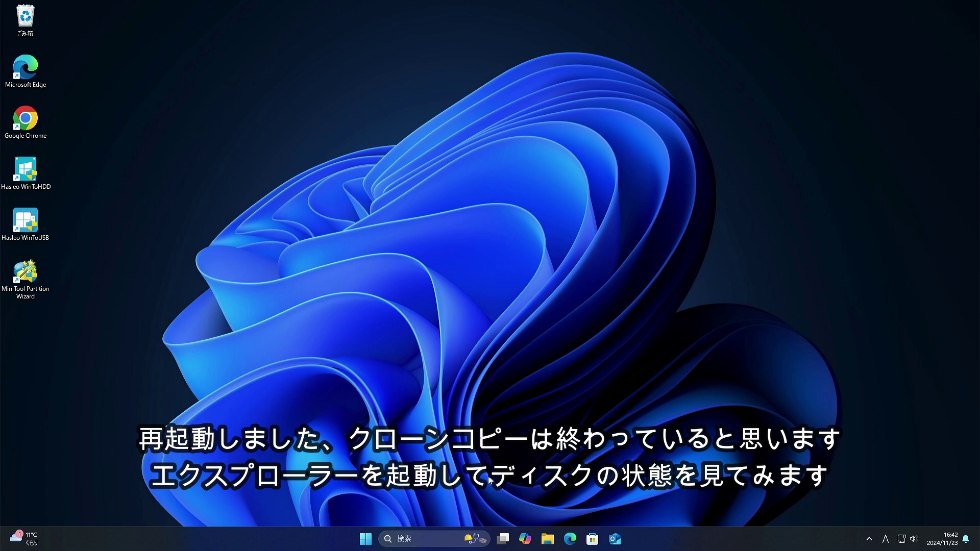
# Step: Check the clone target's used space under This PC, view the folders on local disk E:, and close File Explorer
pyautogui.click(548, 539)
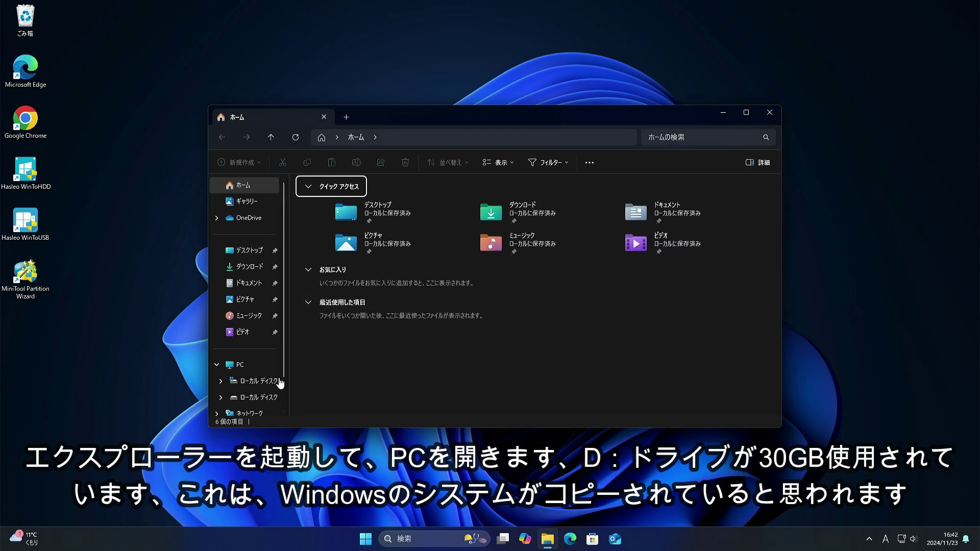
pyautogui.click(256, 373)
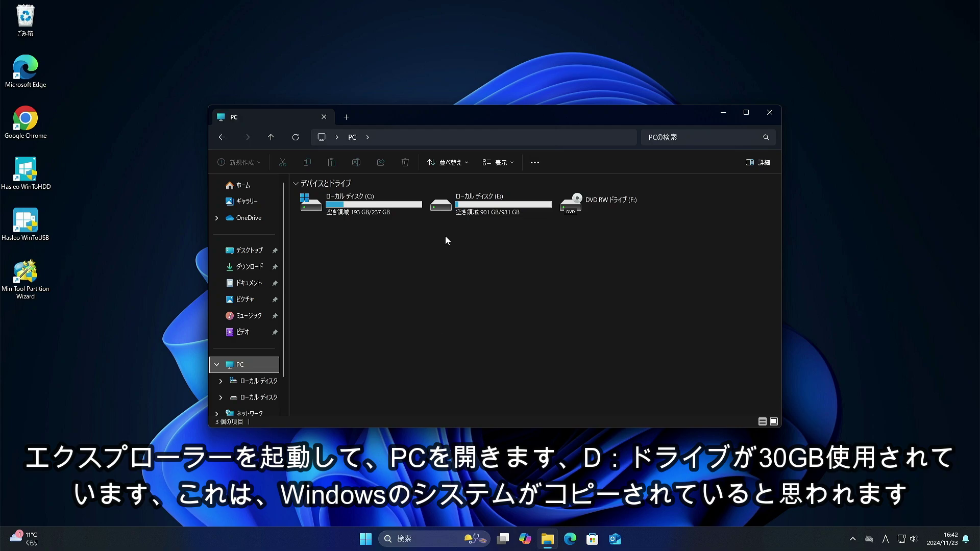
pyautogui.click(500, 216)
pyautogui.click(264, 402)
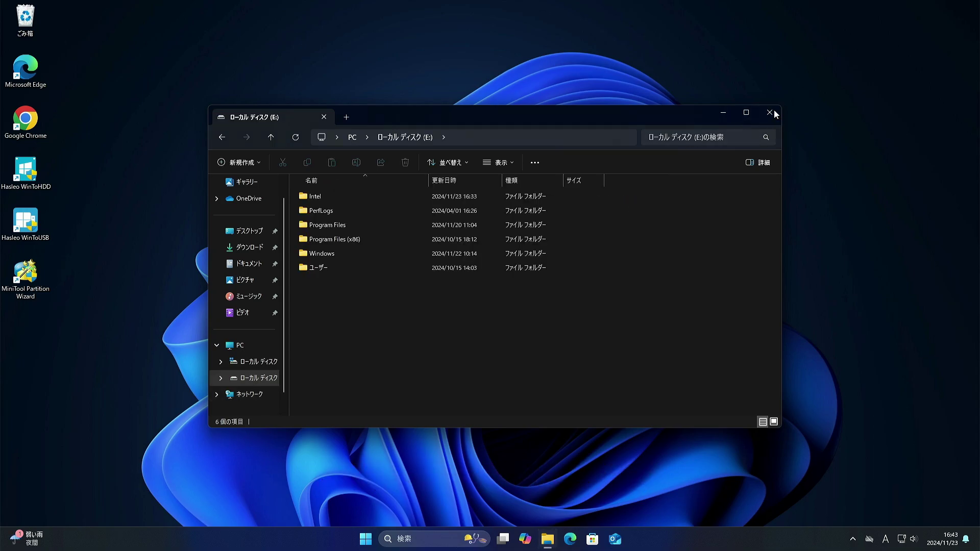
pyautogui.click(773, 113)
# Step: Restart the computer and boot from UEFI: ST1000DM010-2EP102 in the boot menu
pyautogui.click(366, 540)
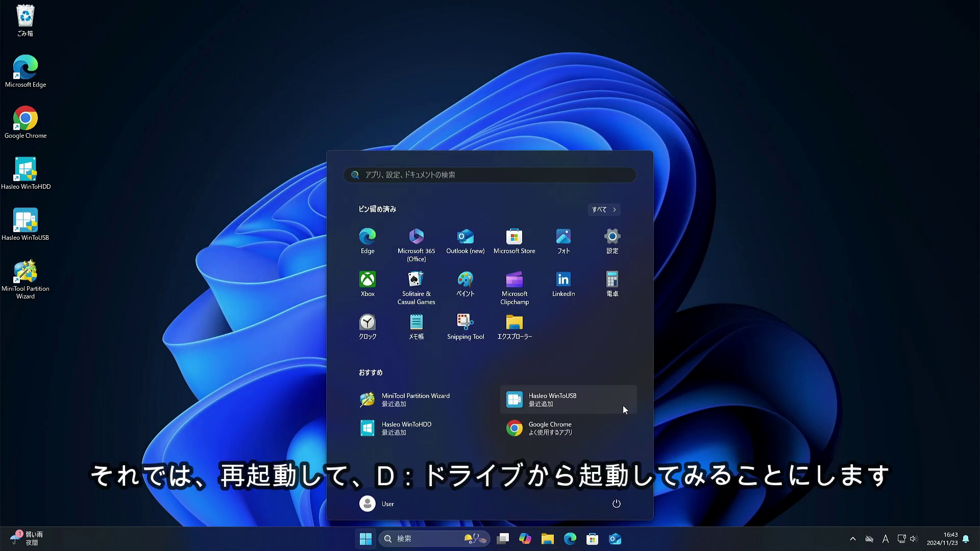
pyautogui.click(618, 504)
pyautogui.click(616, 448)
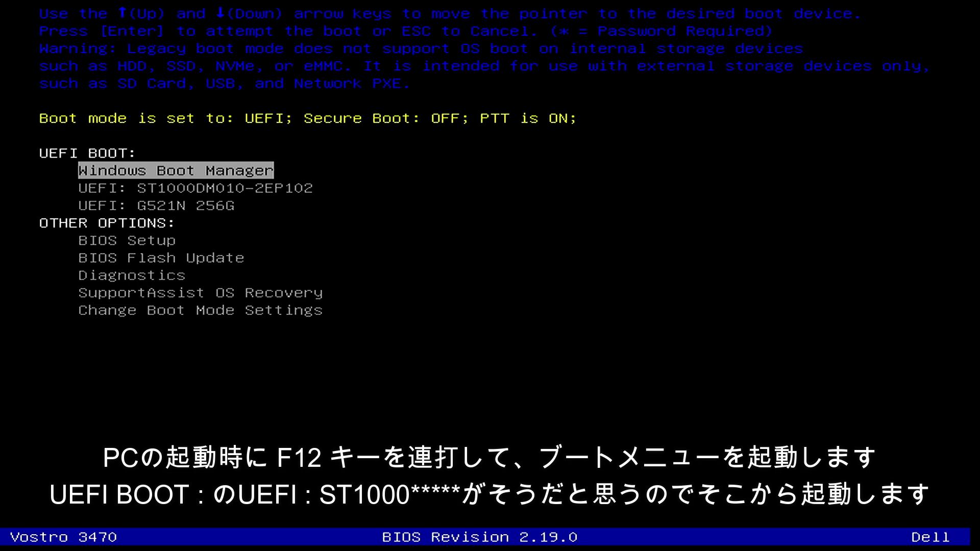
pyautogui.press('Down')
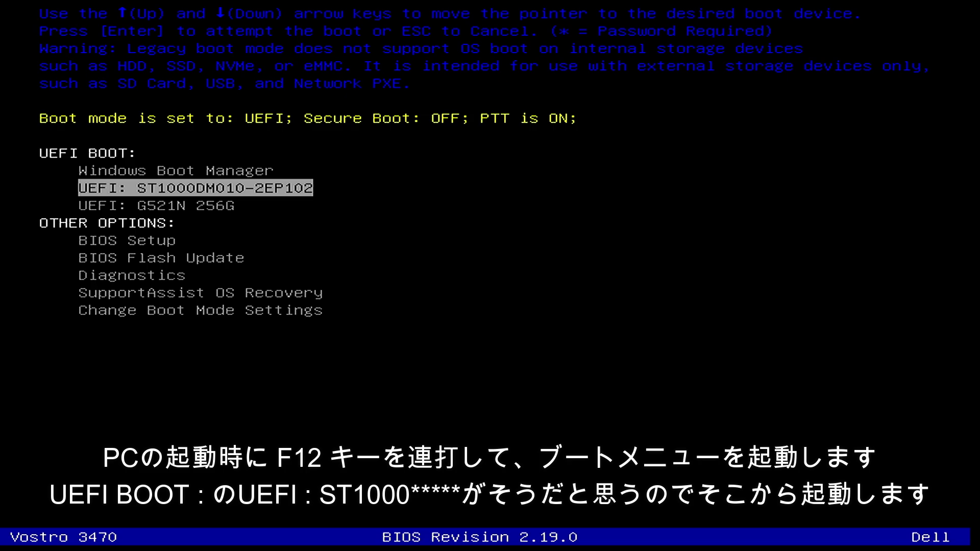
pyautogui.press('Return')
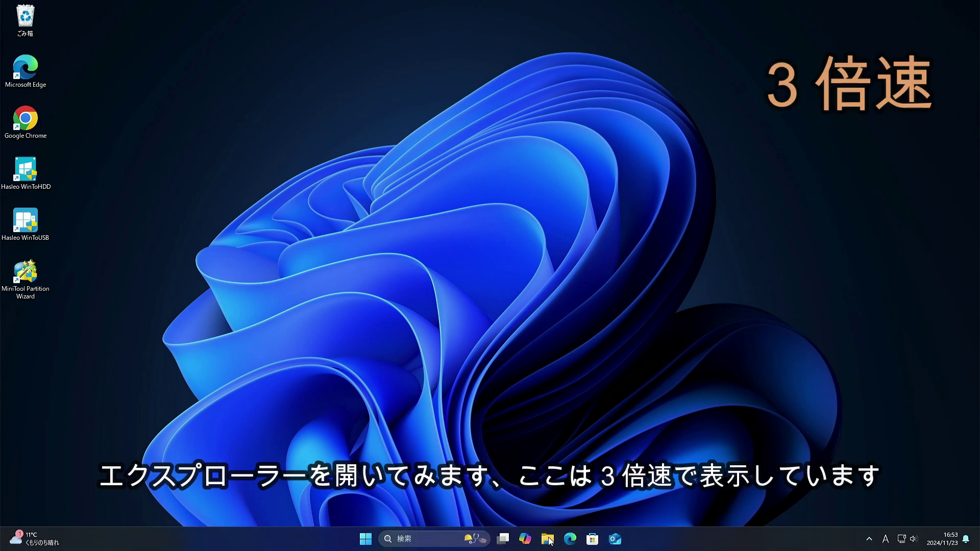
# Step: Open This PC in File Explorer to check which disk the running system uses as drive C:, and close the window
pyautogui.click(548, 539)
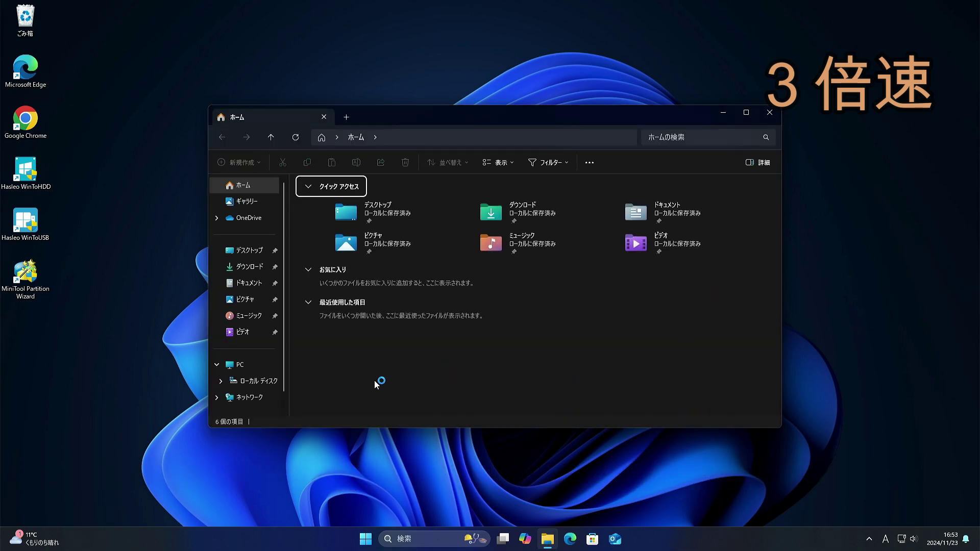
pyautogui.click(249, 368)
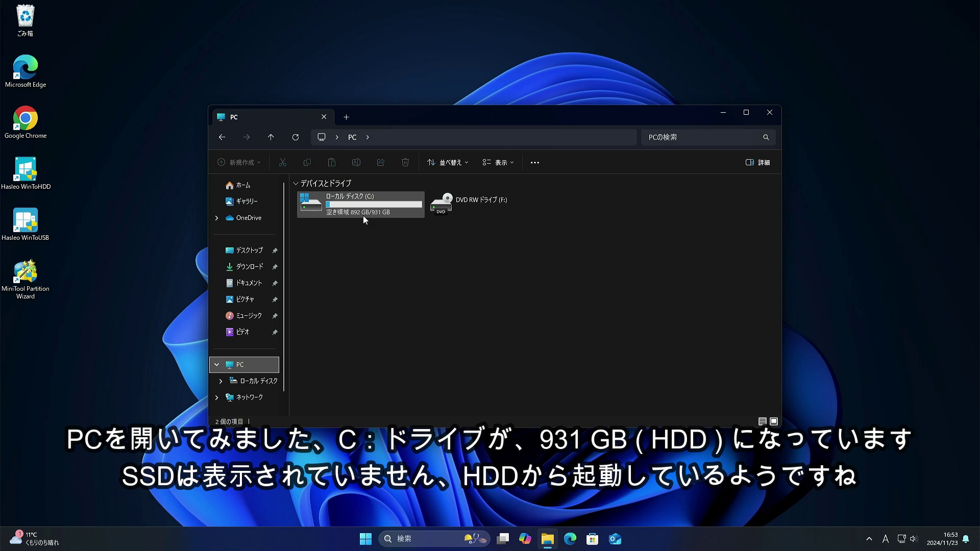
pyautogui.moveTo(364, 219)
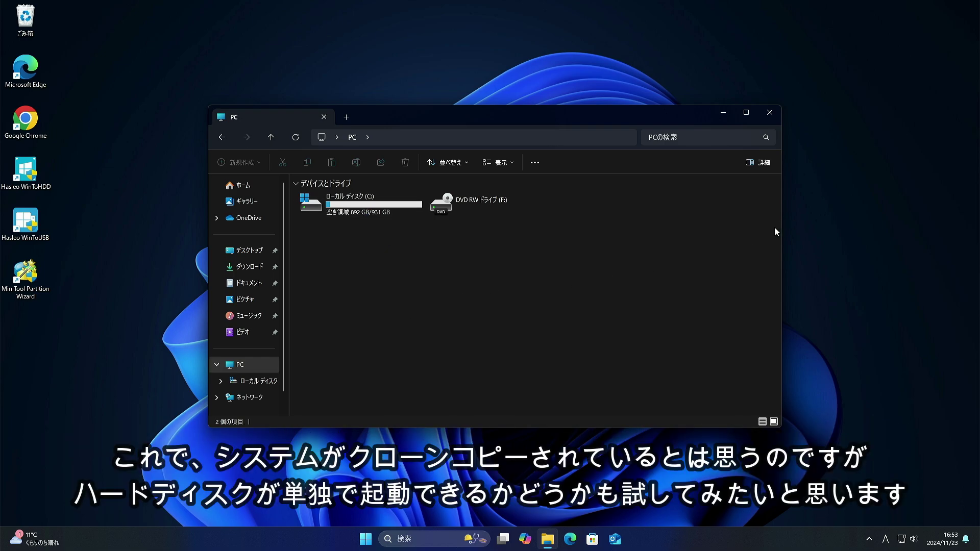
pyautogui.click(775, 114)
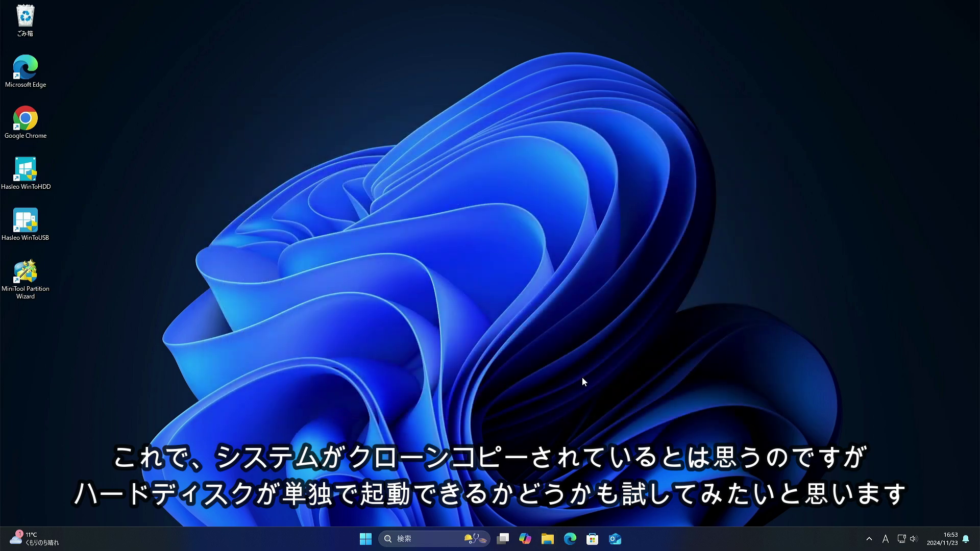
# Step: Shut down the computer to prepare for booting from the hard disk alone
pyautogui.click(361, 546)
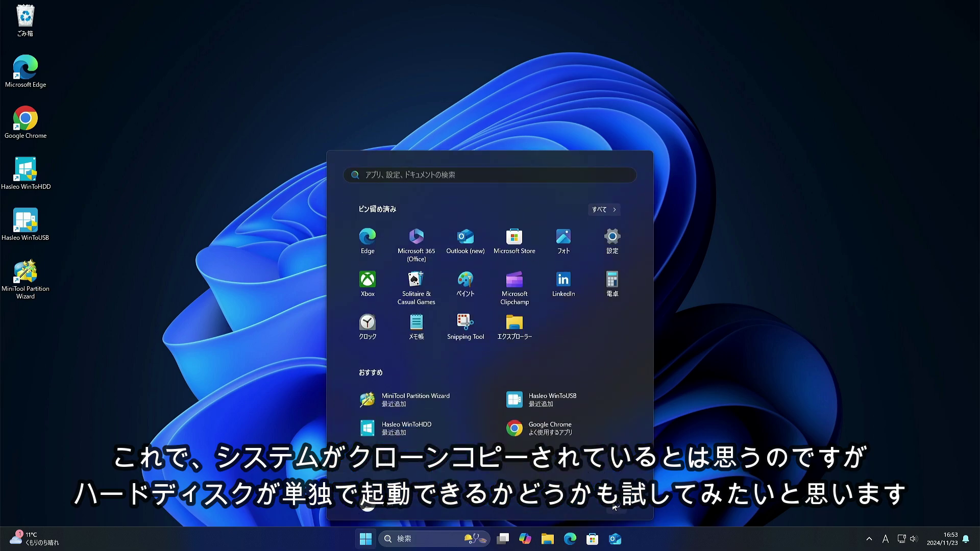
pyautogui.click(615, 504)
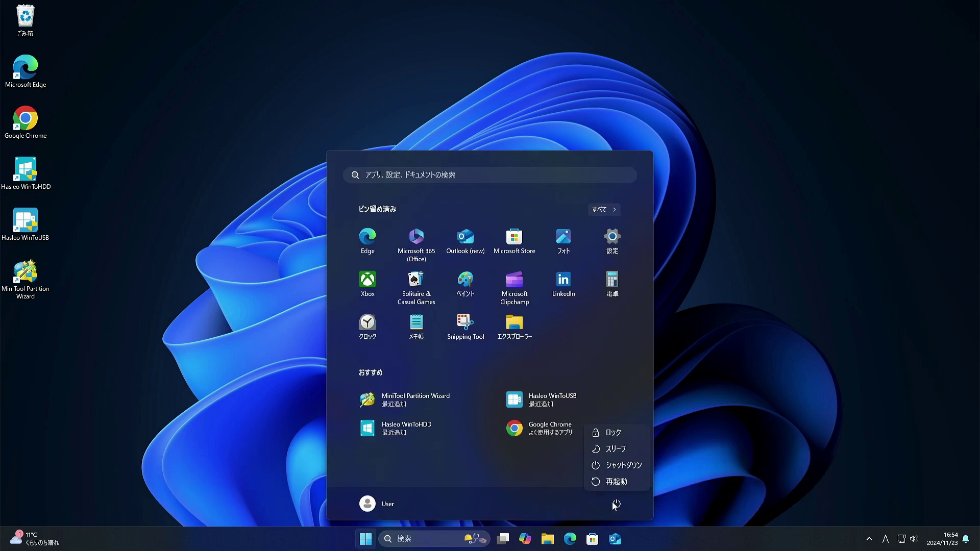
pyautogui.click(620, 465)
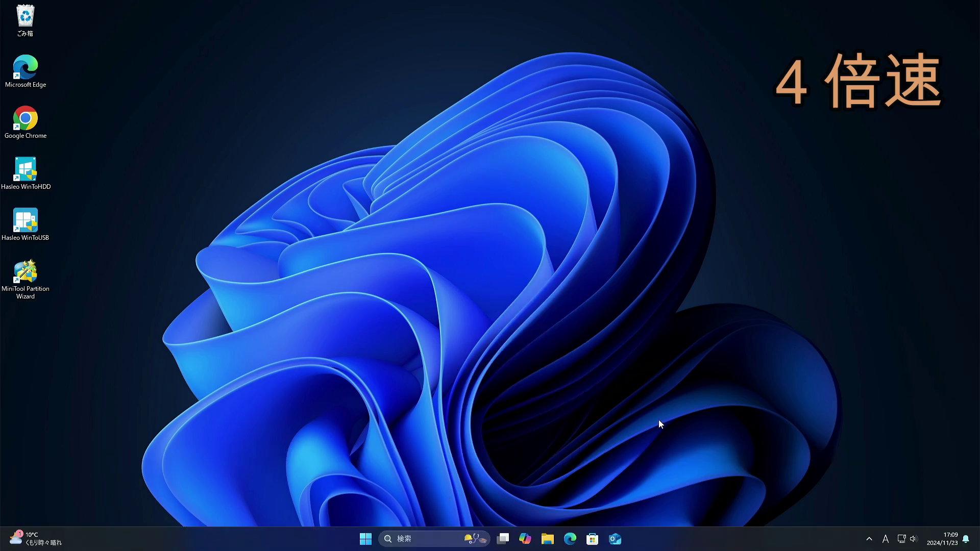
# Step: Check the C: drive's capacity under This PC after starting from the hard disk alone, and close File Explorer
pyautogui.click(547, 541)
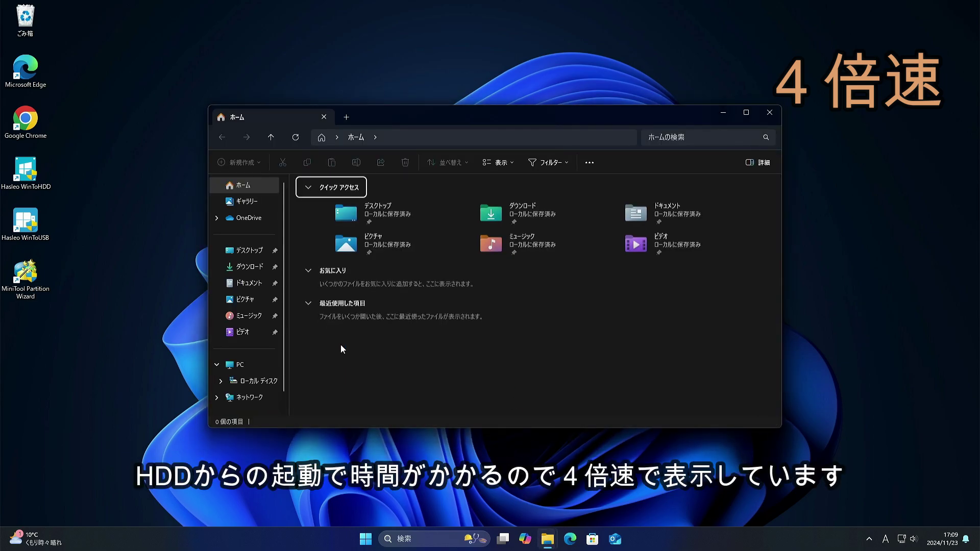
pyautogui.click(250, 365)
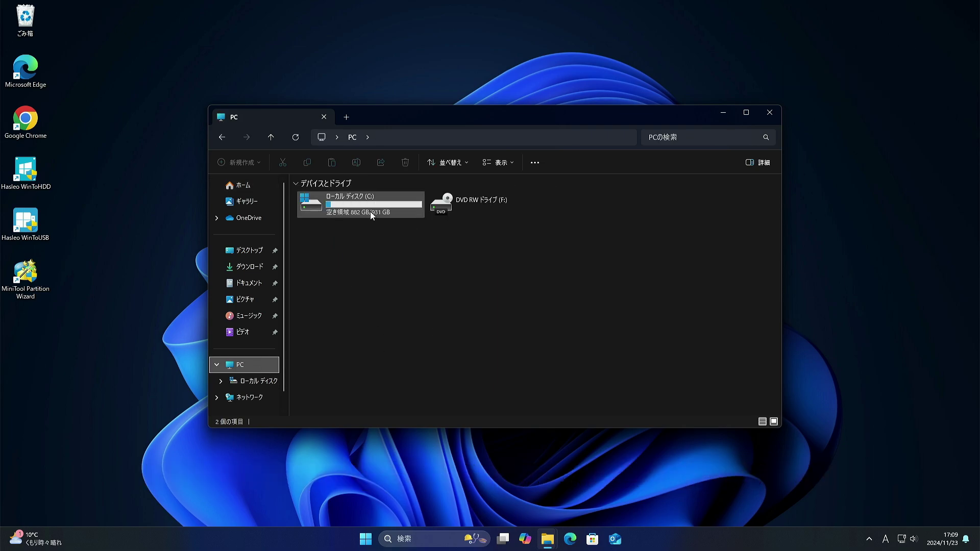
pyautogui.moveTo(353, 216)
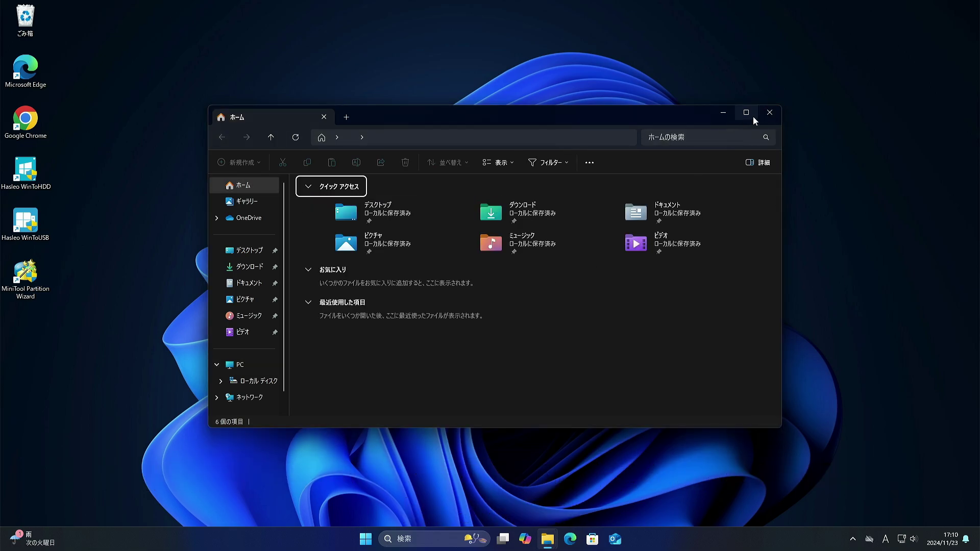
pyautogui.click(770, 112)
# Step: Open the Windows Settings page for disks and volumes through the System storage's advanced settings to examine the connected disk
pyautogui.click(366, 538)
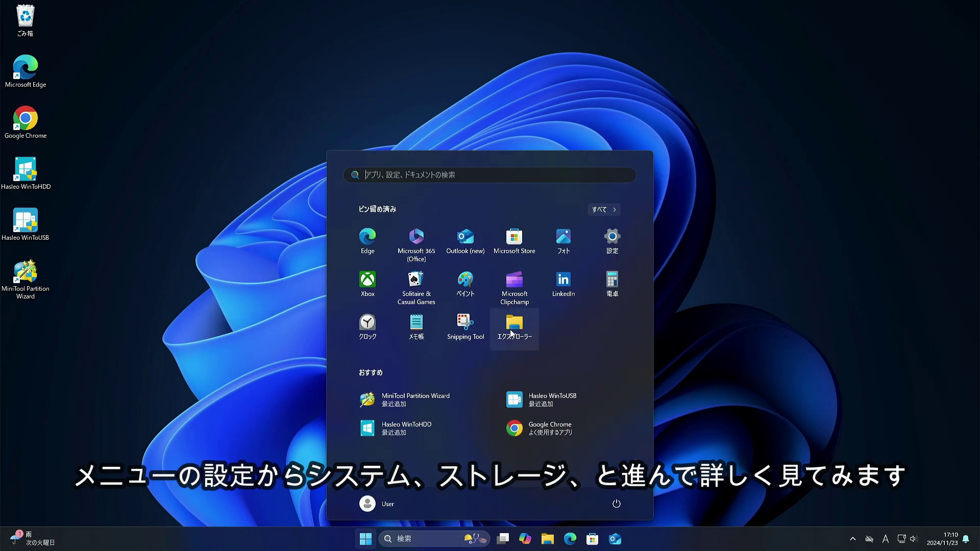
pyautogui.click(613, 243)
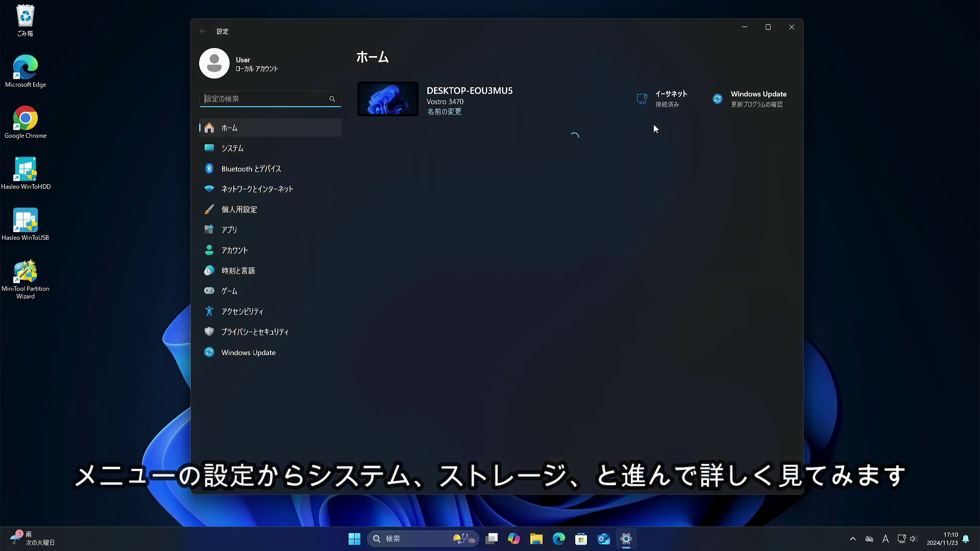
pyautogui.click(231, 149)
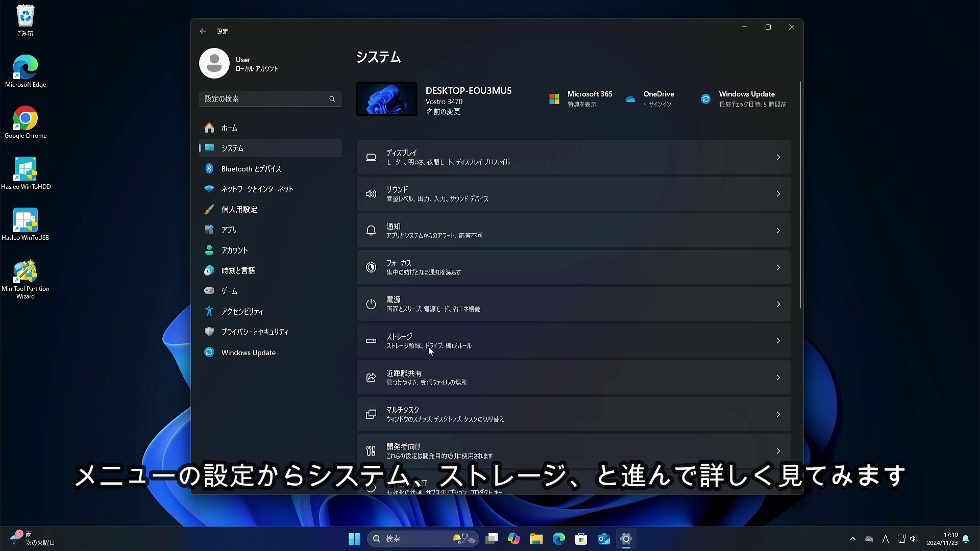
pyautogui.click(429, 344)
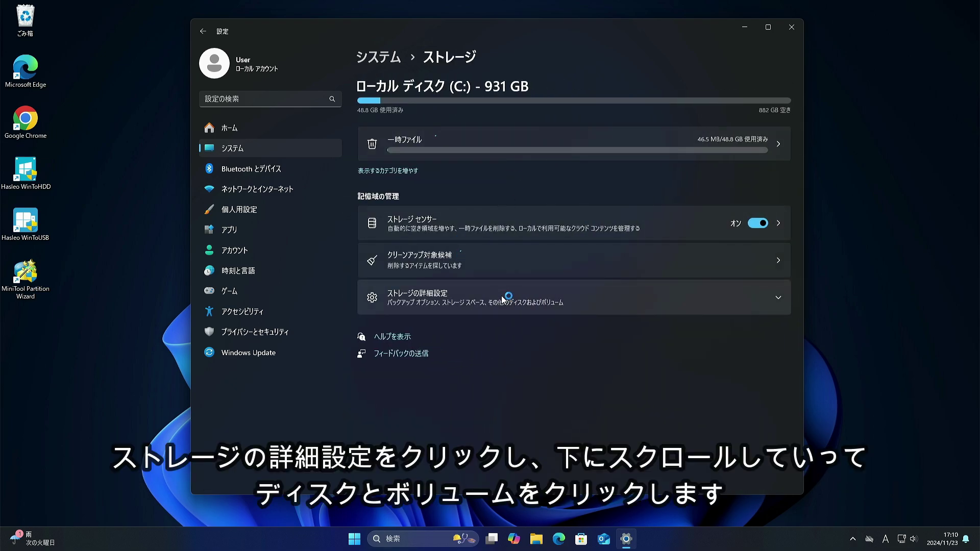
pyautogui.click(550, 303)
pyautogui.scroll(-2, 510, 347)
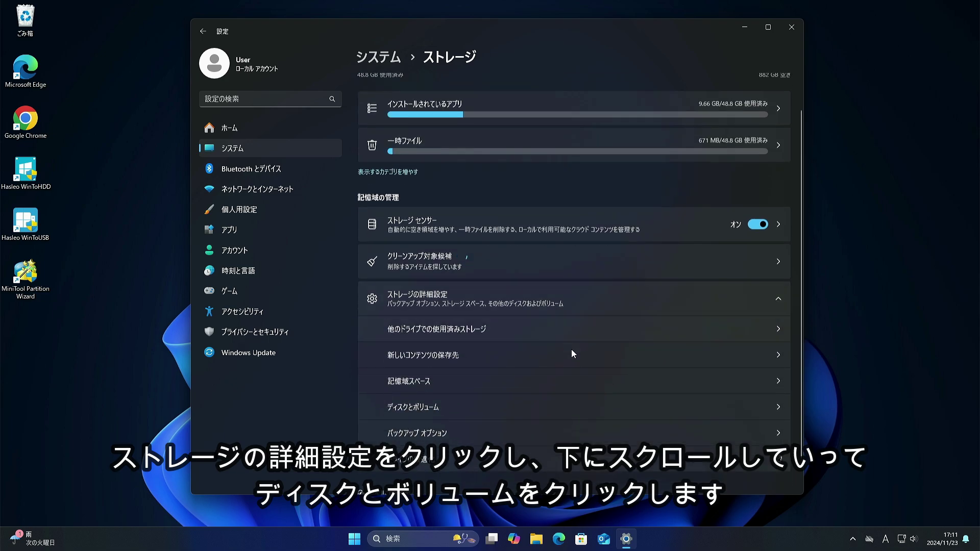
pyautogui.click(429, 380)
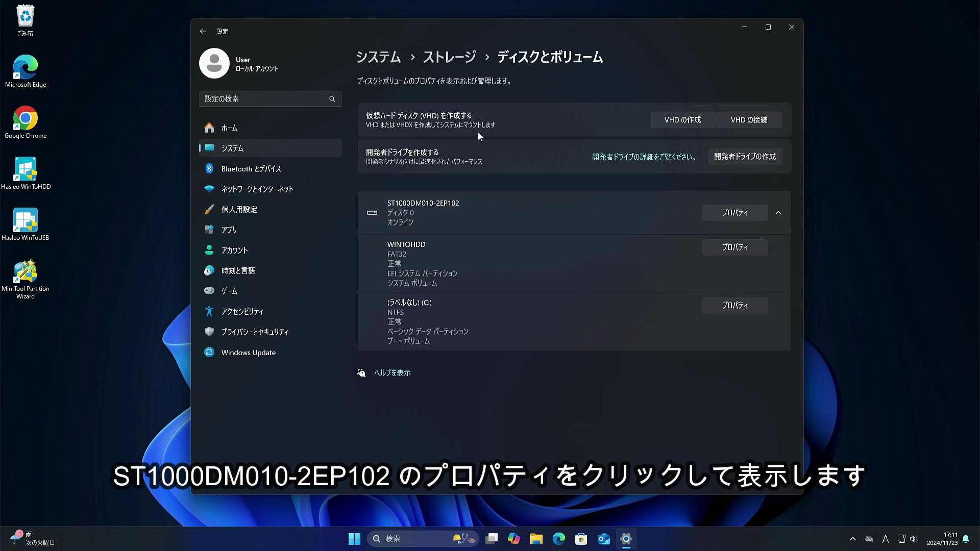
# Step: Open the properties of the ST1000DM010-2EP102 disk to check its media type and capacity, and return to the Storage settings
pyautogui.click(729, 213)
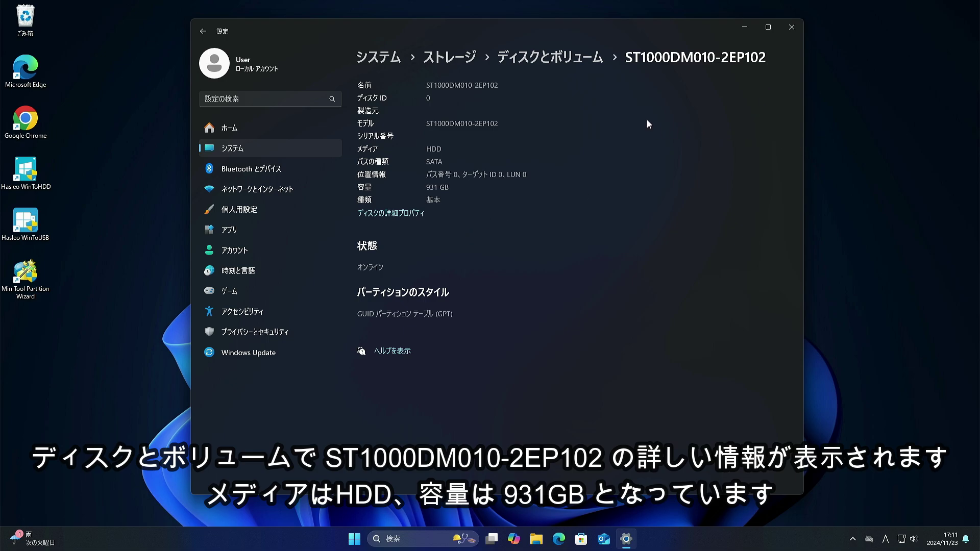
pyautogui.click(201, 31)
pyautogui.click(207, 32)
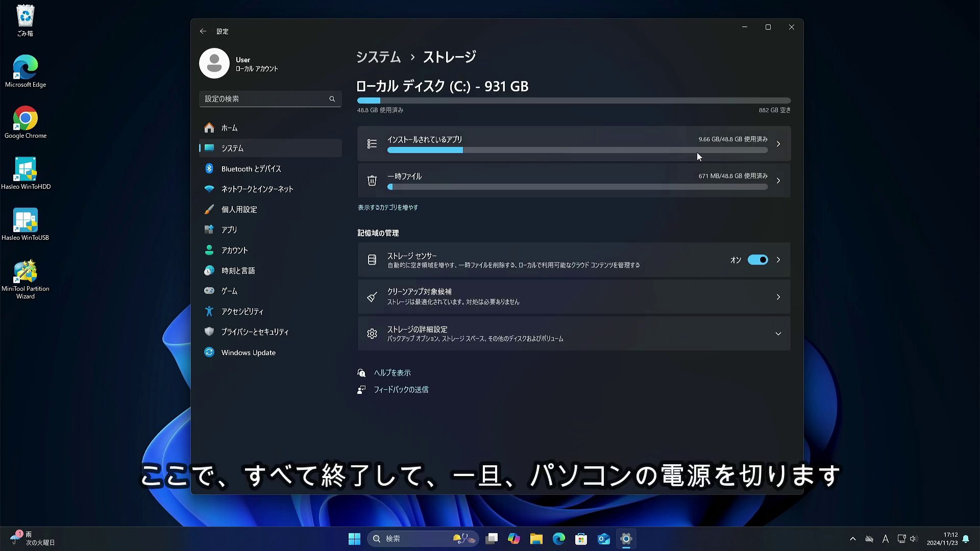
# Step: Open the version information page (バージョン情報) of the System settings to check the device and Windows specifications
pyautogui.click(207, 33)
pyautogui.scroll(-3, 455, 239)
pyautogui.scroll(-5, 448, 453)
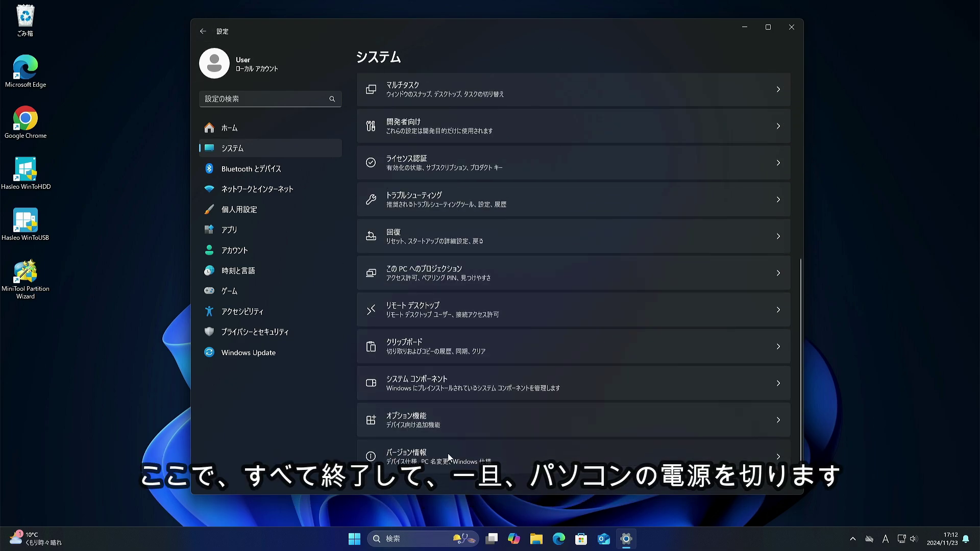
pyautogui.click(449, 453)
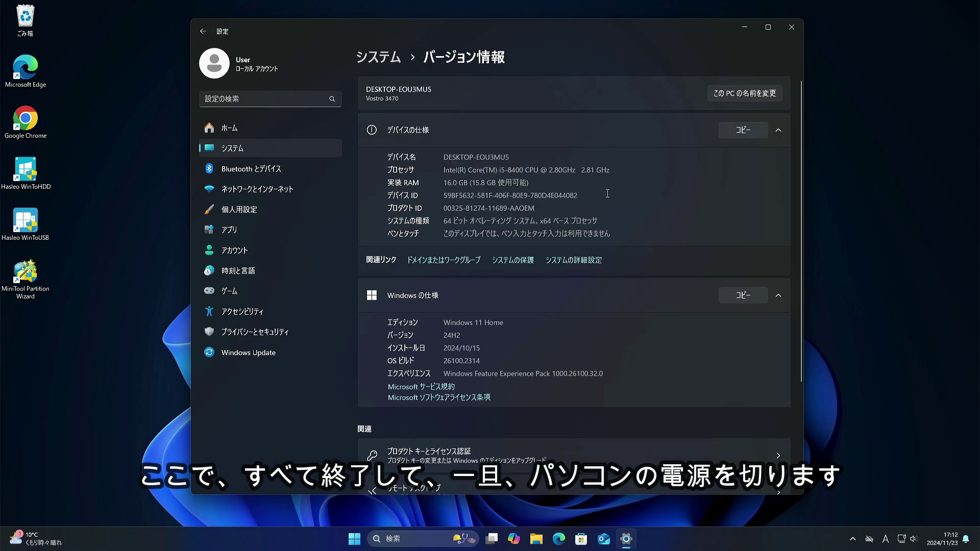
# Step: Close the Settings window and shut down the computer
pyautogui.click(790, 29)
pyautogui.click(354, 538)
pyautogui.click(619, 503)
pyautogui.click(616, 466)
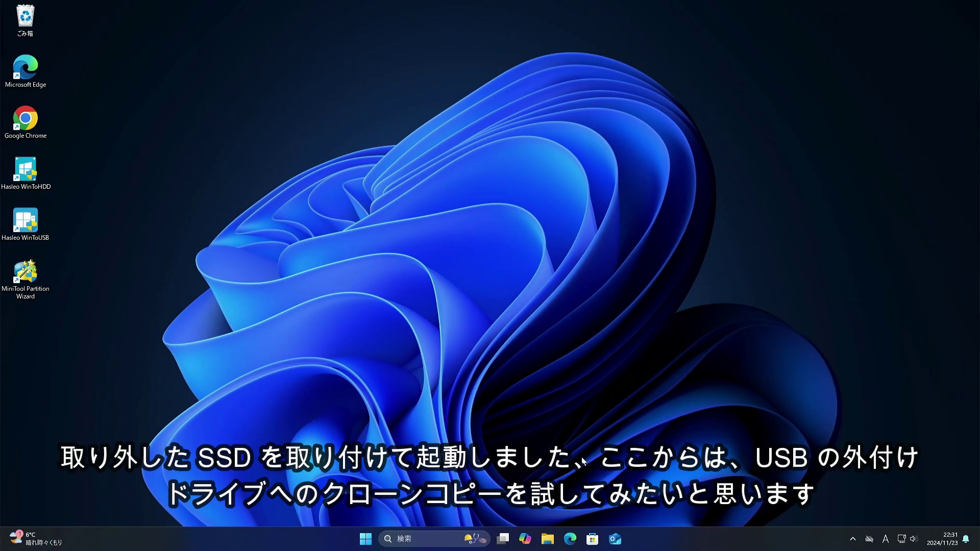
# Step: Open This PC in File Explorer to check the drives after starting with the SSD reattached
pyautogui.click(548, 540)
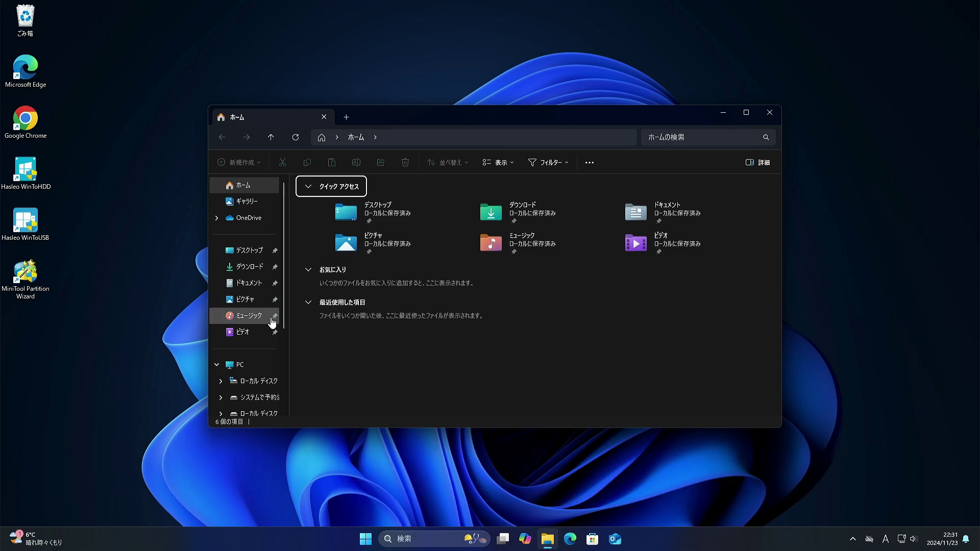
pyautogui.click(262, 361)
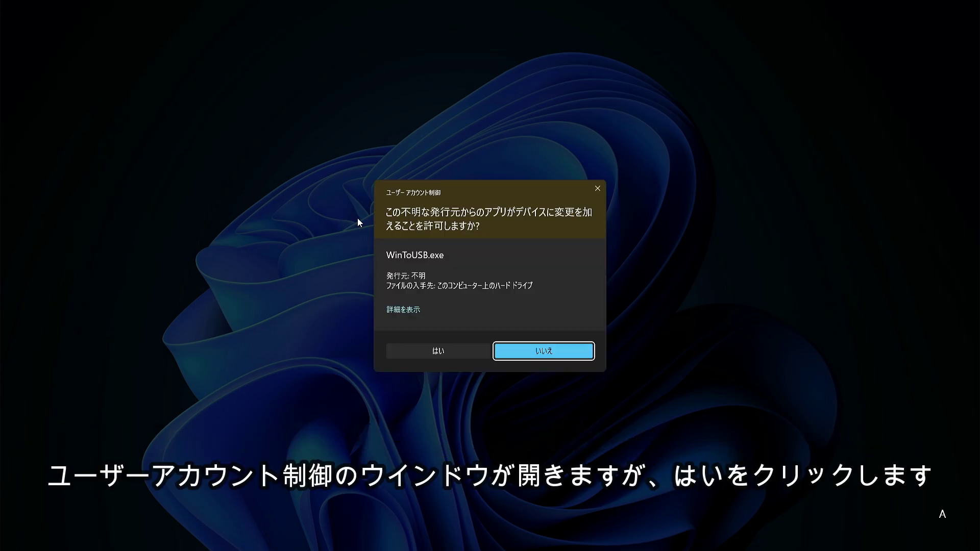
# Step: Allow Hasleo WinToUSB to run and choose the current Windows OS (現在のWindows OS) as the source for Windows To Go USB
pyautogui.click(421, 351)
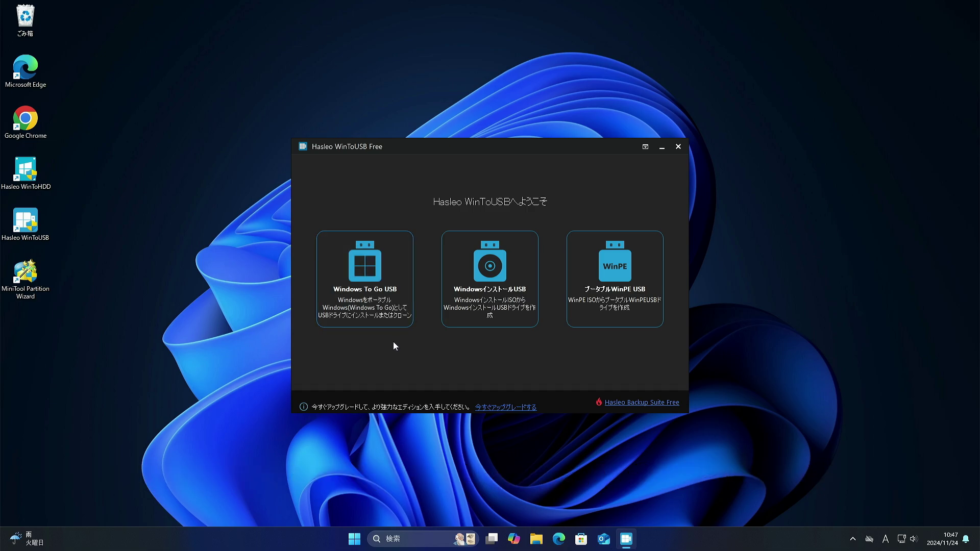
pyautogui.click(404, 321)
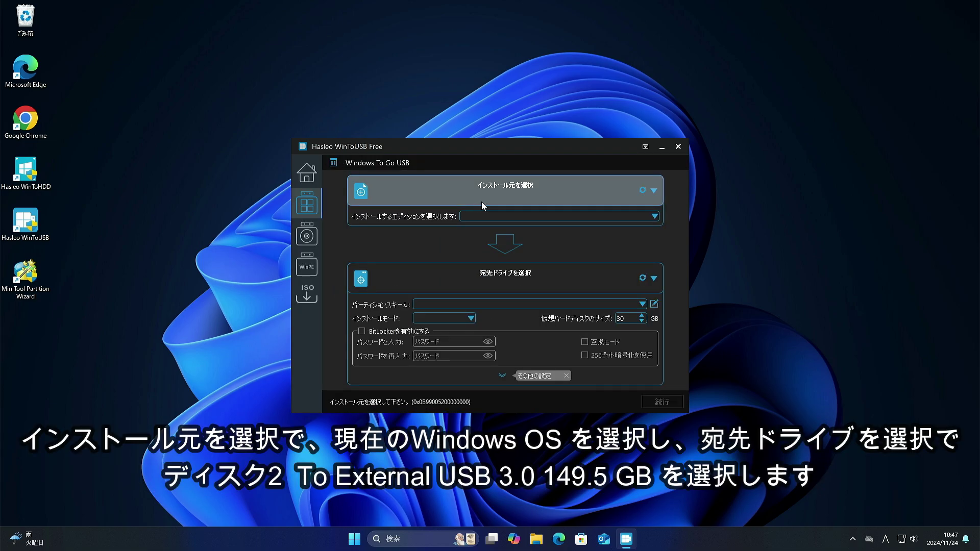
pyautogui.click(481, 202)
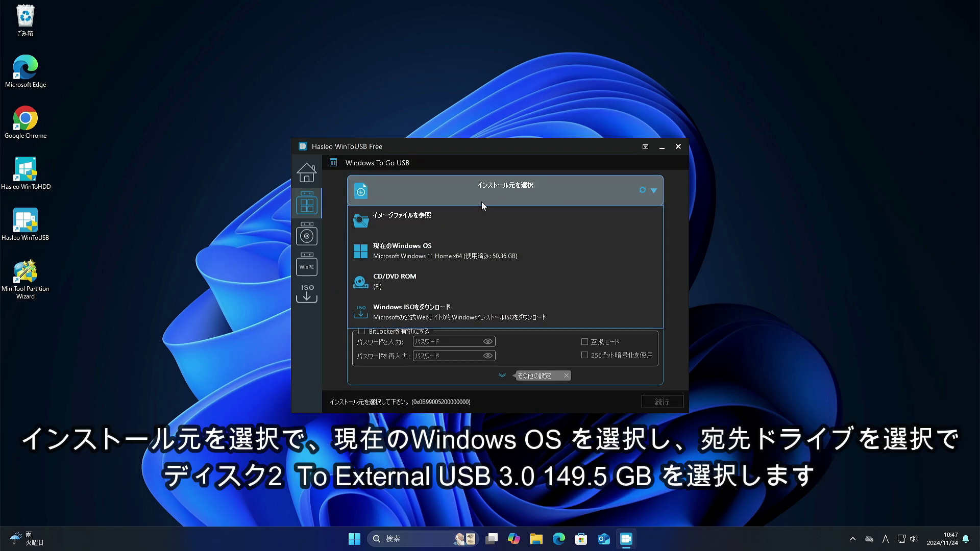
pyautogui.click(453, 245)
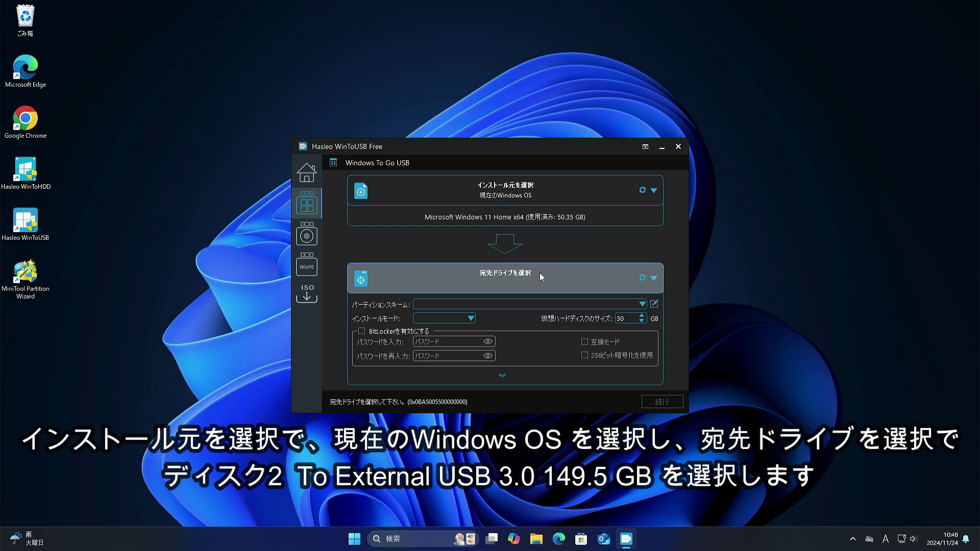
# Step: Select disk 2, TO External USB 3.0, as the destination drive and start the clone, agreeing to format the device
pyautogui.click(498, 284)
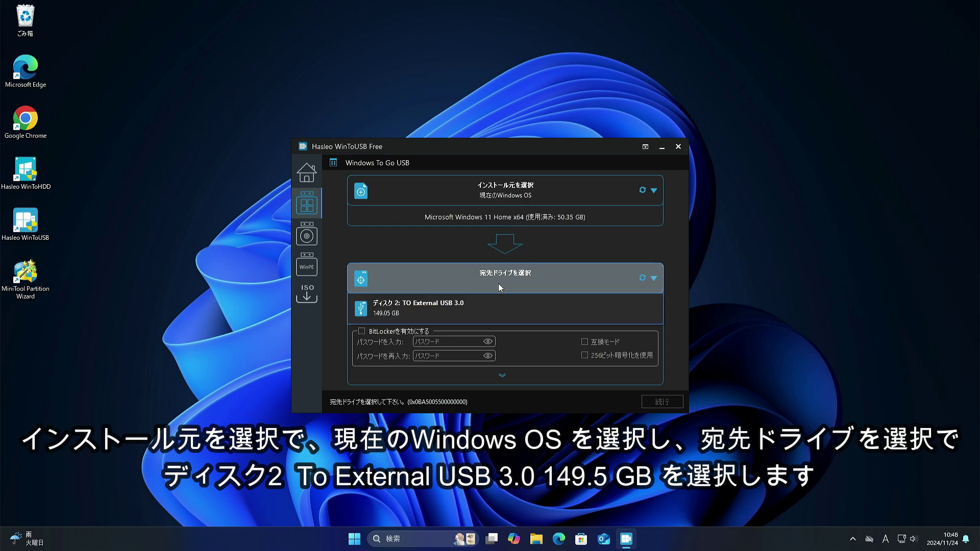
pyautogui.click(443, 310)
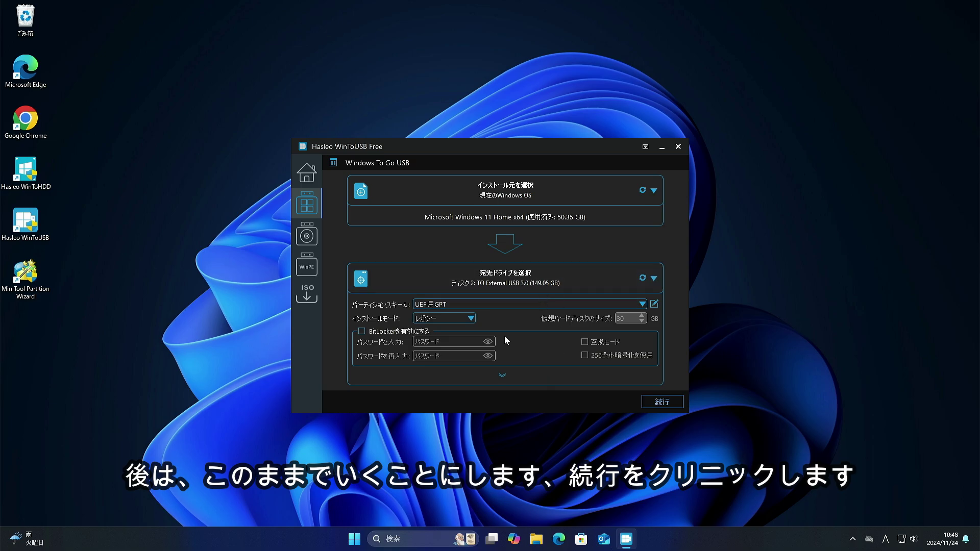
pyautogui.click(662, 403)
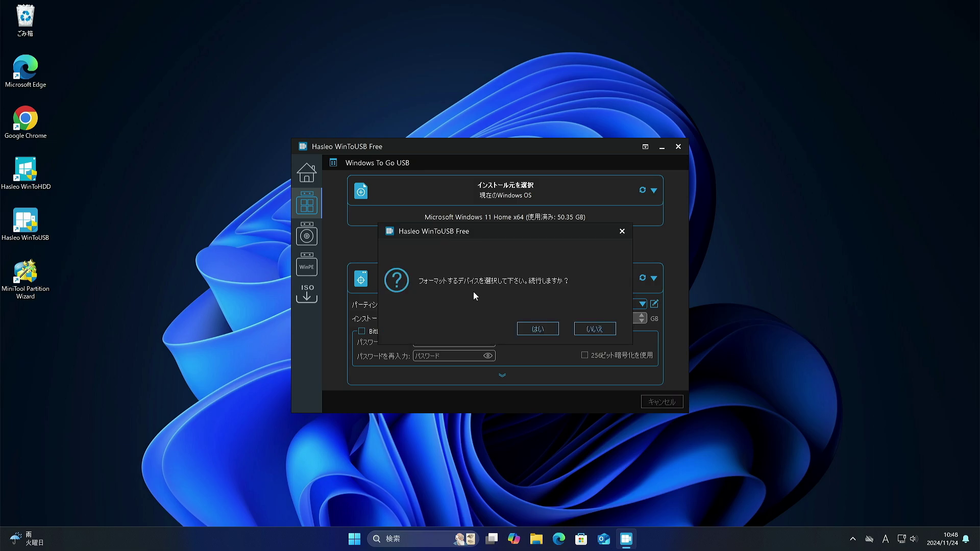
pyautogui.click(539, 329)
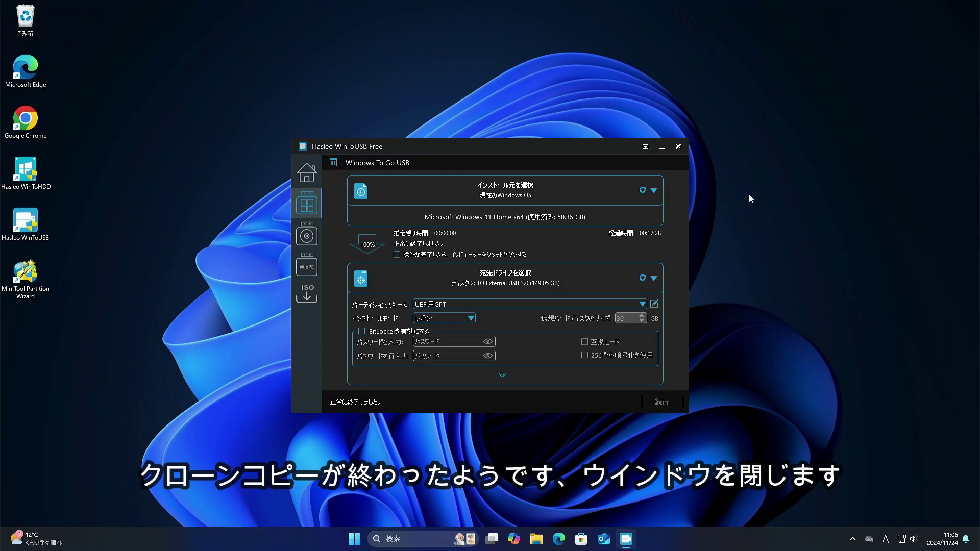
# Step: Close WinToUSB once the clone has finished and restart the computer to reach the boot menu
pyautogui.click(679, 147)
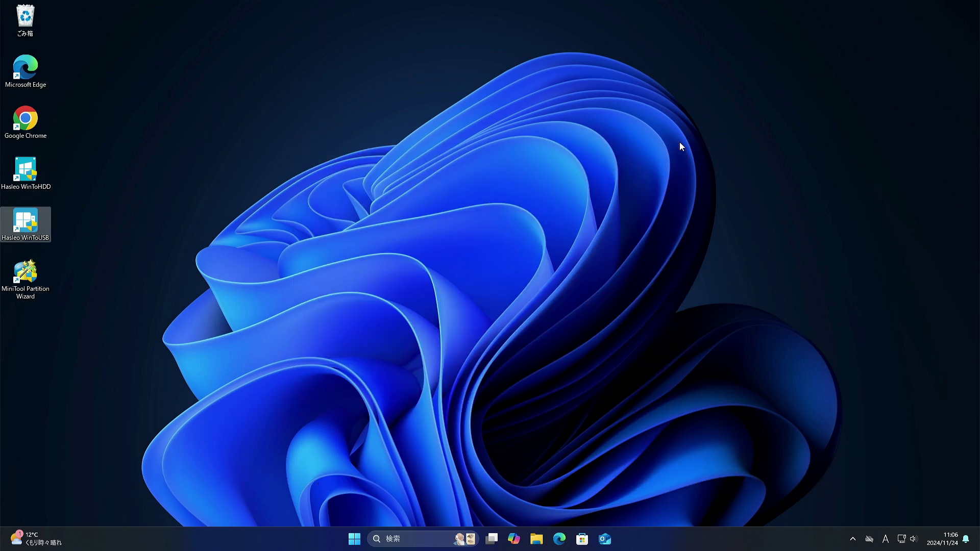
pyautogui.click(365, 539)
pyautogui.click(618, 509)
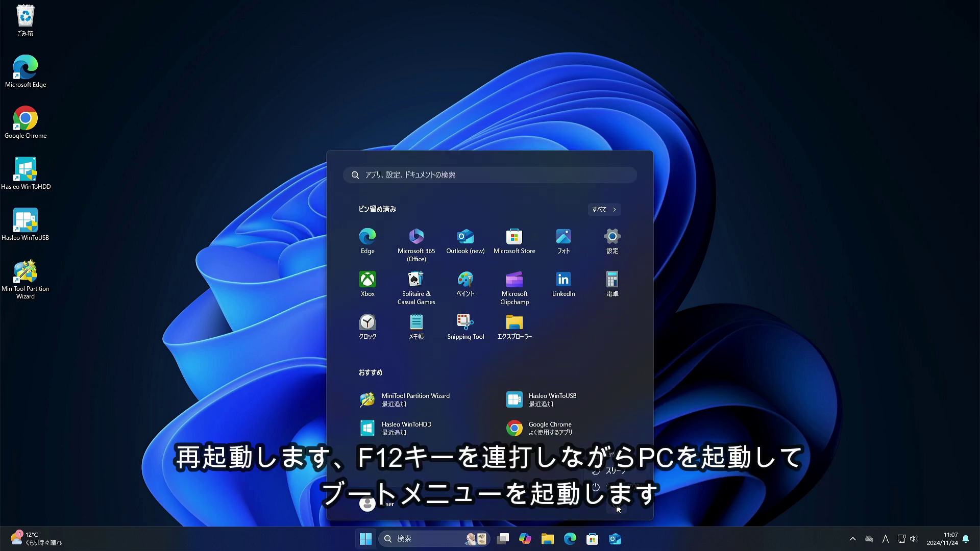
pyautogui.click(612, 481)
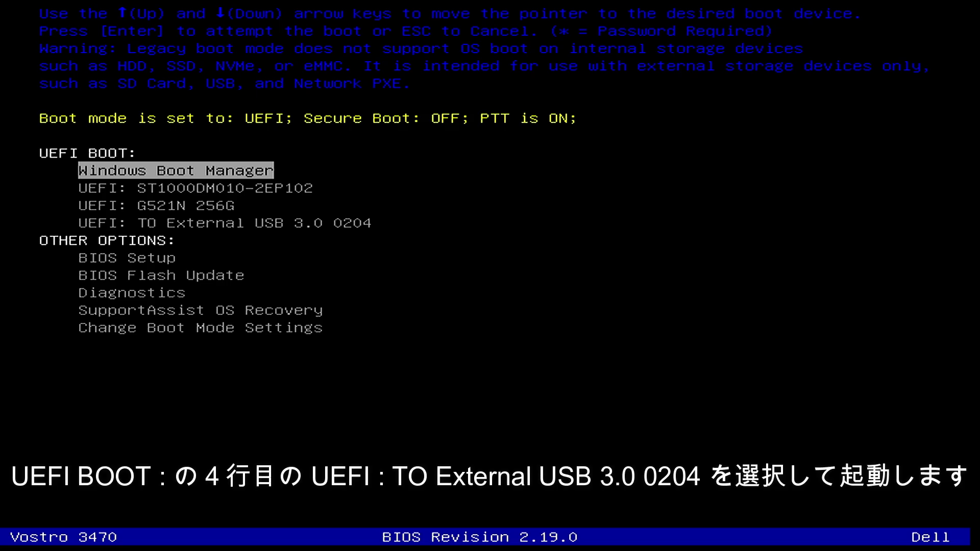
# Step: Boot the computer from the "UEFI: TO External USB 3.0 0204" entry in the UEFI boot list
pyautogui.press('Down')
pyautogui.press('Down')
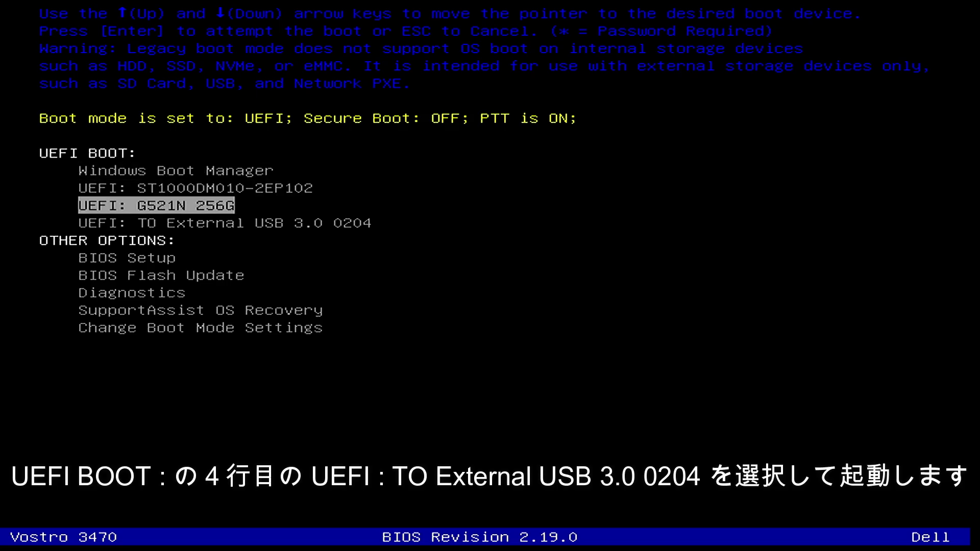
pyautogui.press('Down')
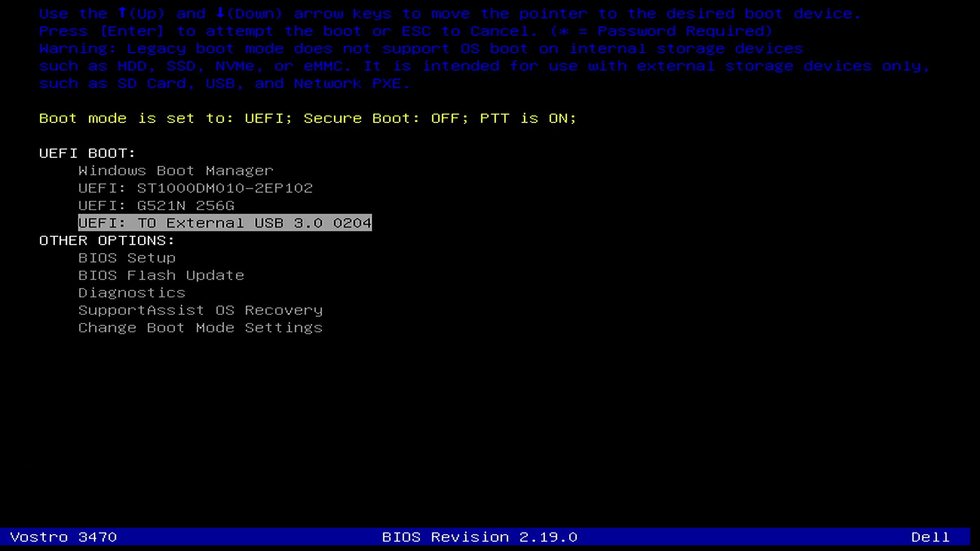
pyautogui.press('Return')
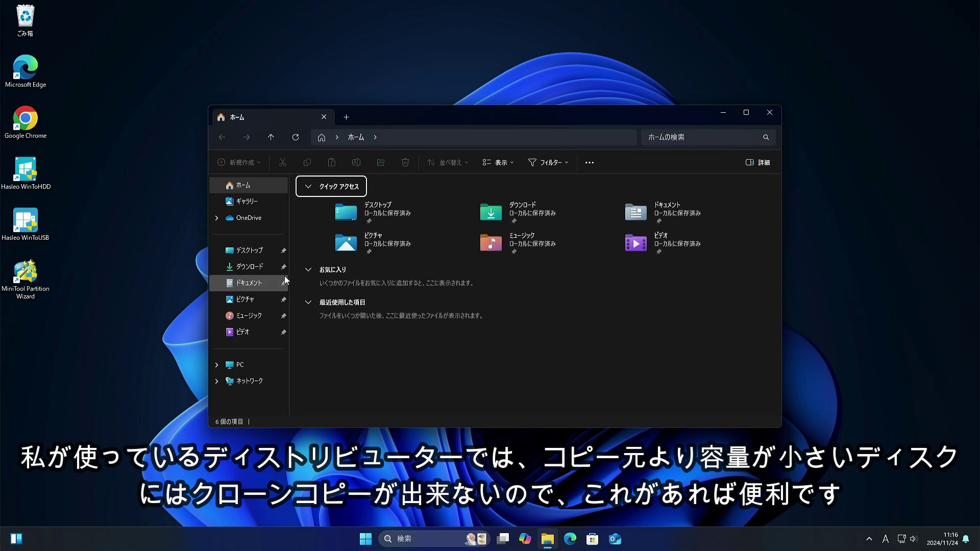
# Step: Check the C: drive's capacity under This PC after booting from the external USB drive, and open the drive
pyautogui.click(253, 364)
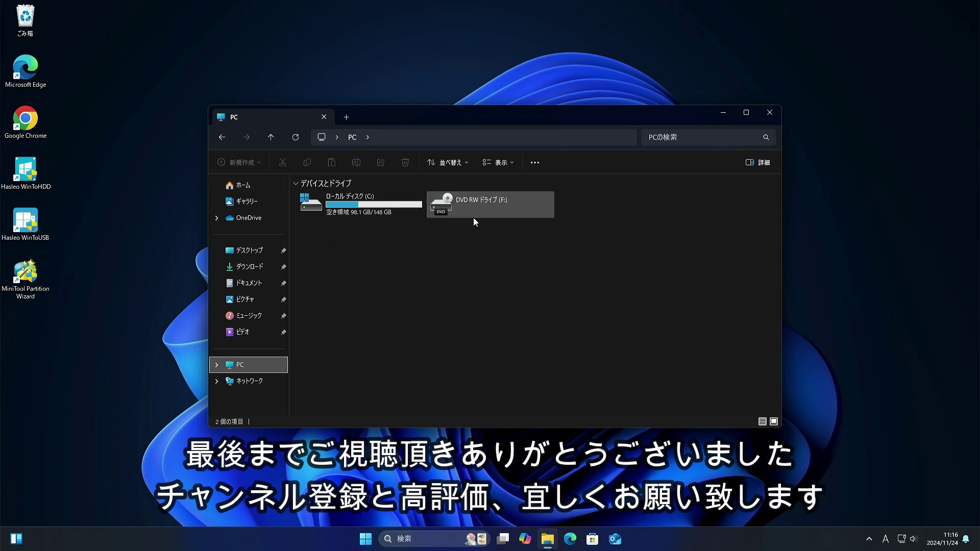
pyautogui.doubleClick(369, 204)
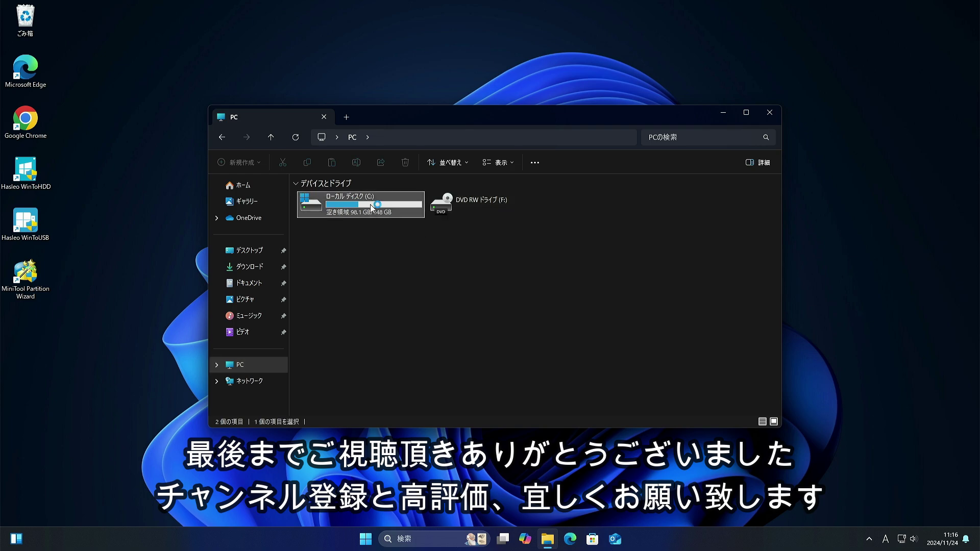